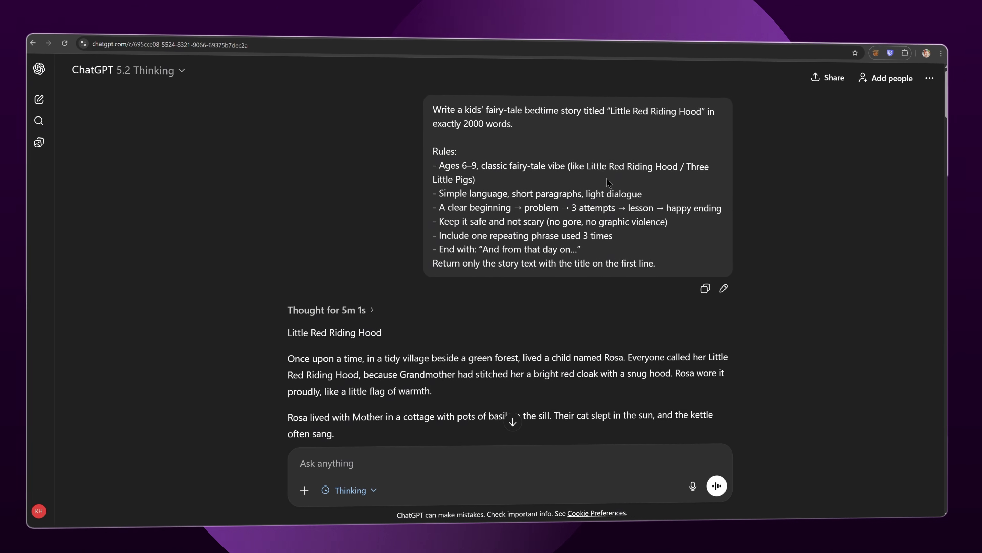
Highlight the prompt's Little Red Riding Hood title, 2000-word length and Rules block in turn.
left_click_drag(427, 110, 650, 264)
left_click(654, 259)
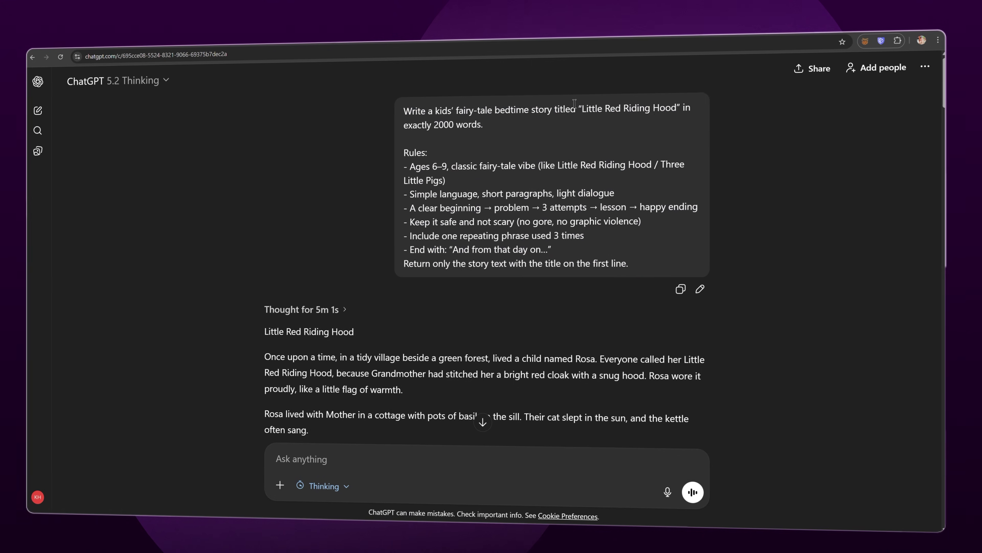
left_click_drag(576, 110, 671, 108)
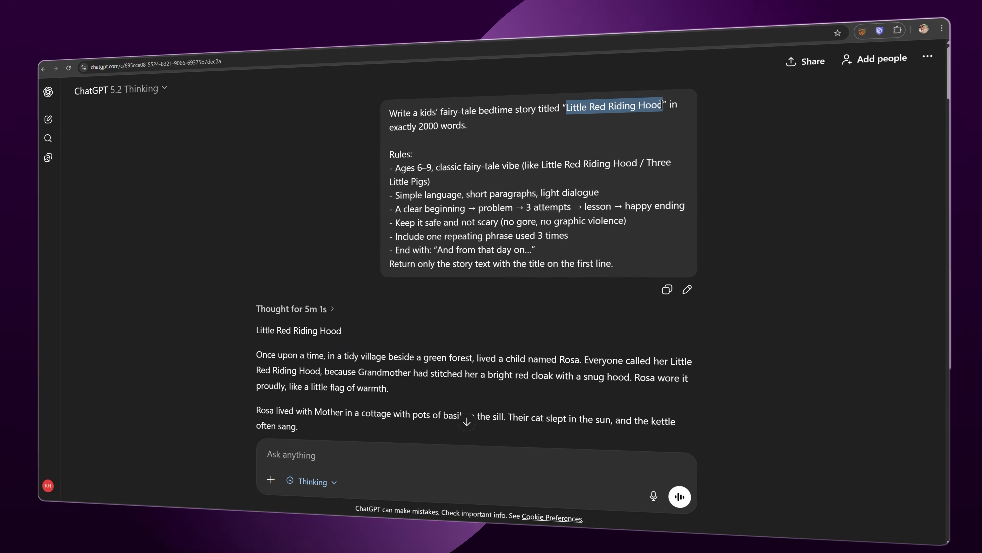
left_click(626, 123)
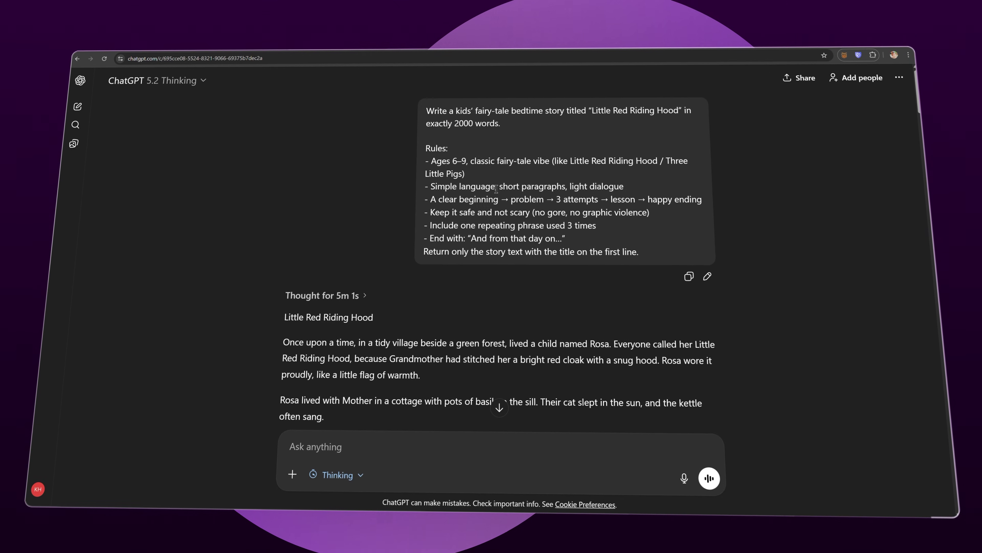
left_click_drag(476, 123, 505, 123)
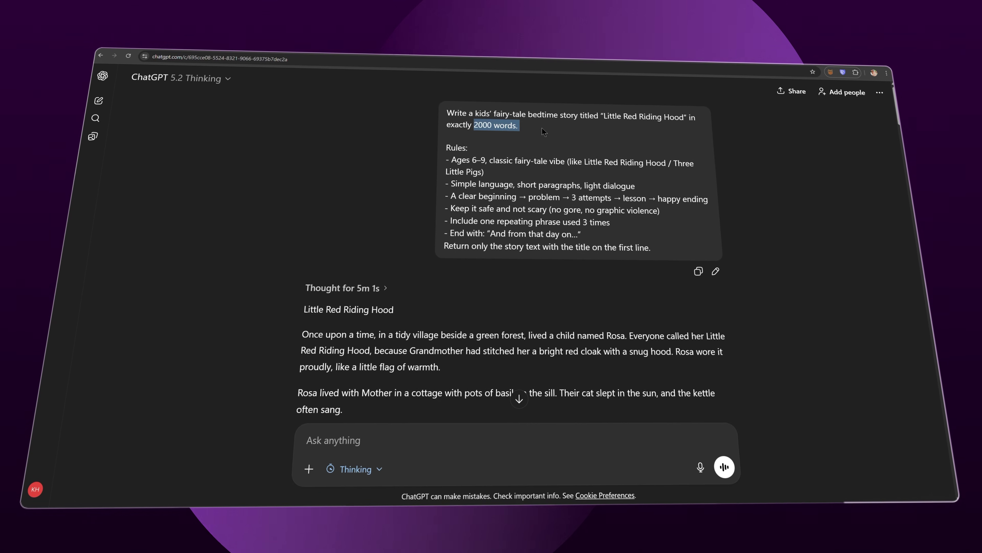
left_click(556, 129)
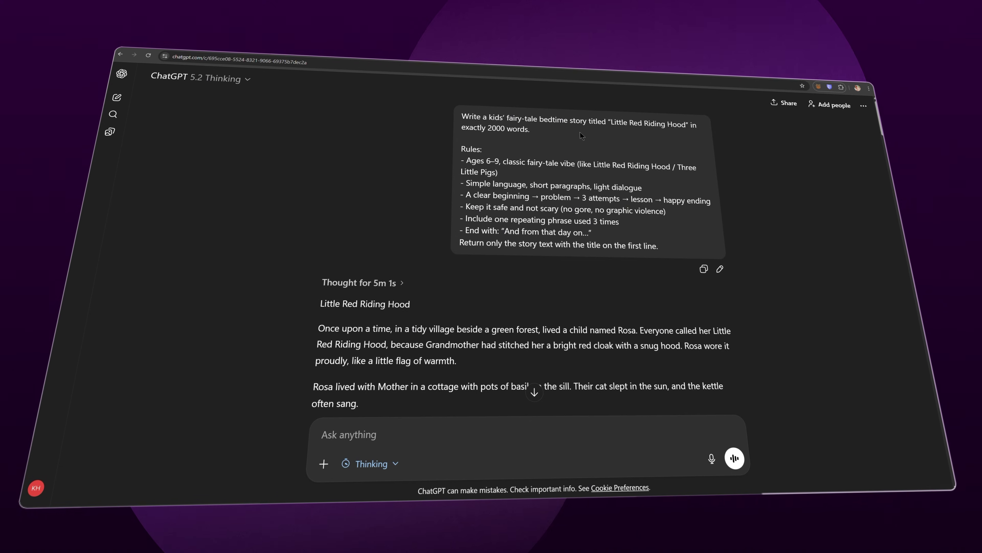
left_click_drag(581, 137, 681, 247)
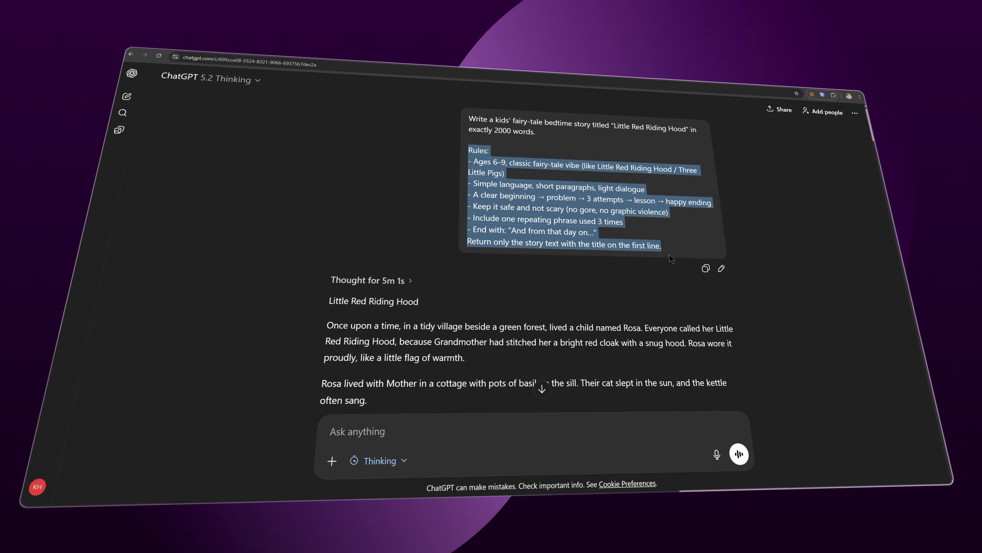
left_click(572, 278)
Scroll through the generated Little Red Riding Hood story, briefly highlighting its title.
scroll(572, 278, "down", 3)
left_click_drag(330, 189, 413, 189)
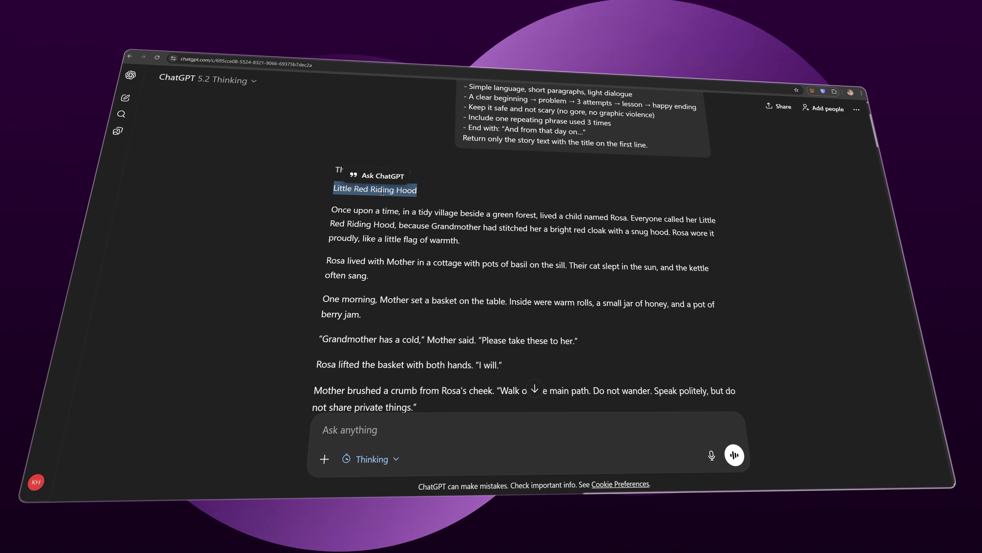
left_click(370, 233)
scroll(502, 255, "down", 4)
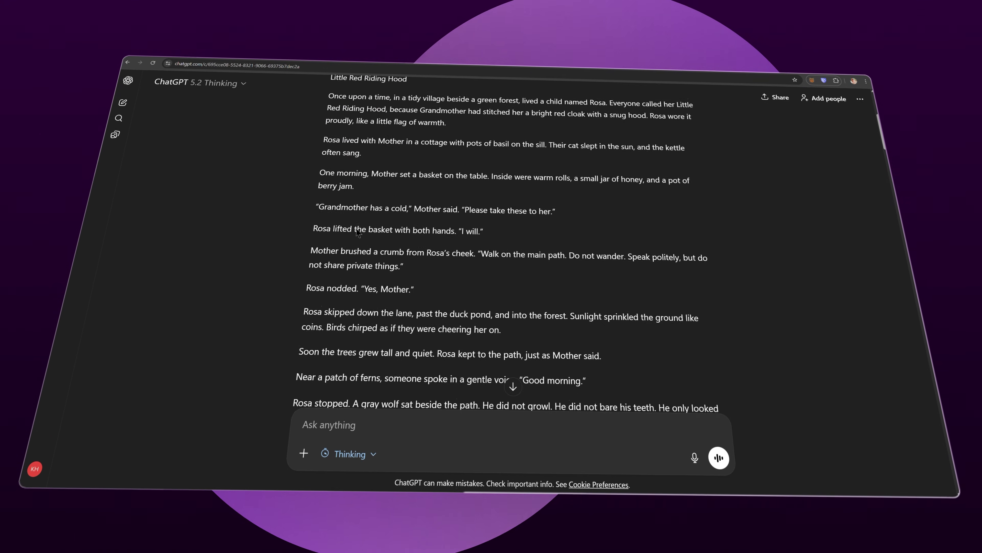
scroll(502, 255, "down", 9)
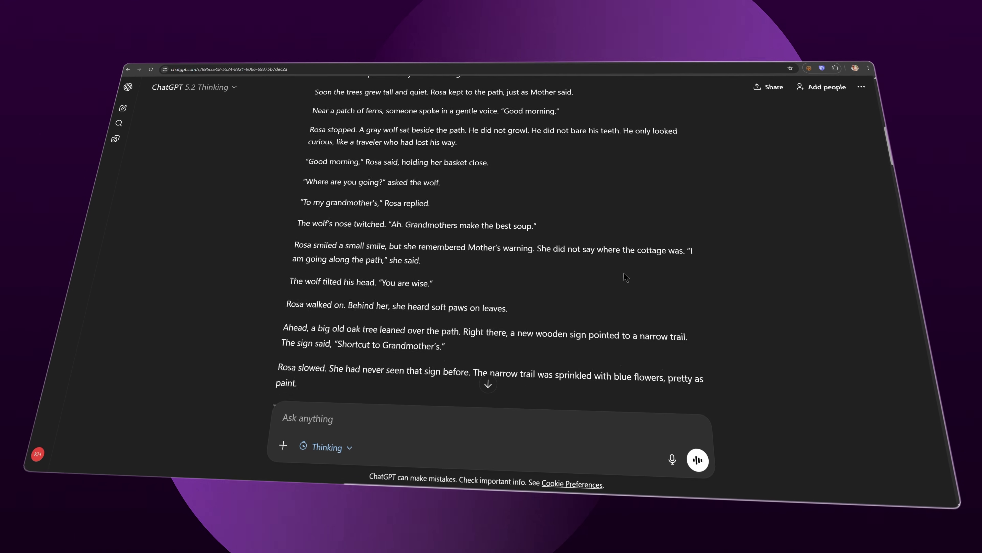
scroll(621, 276, "down", 9)
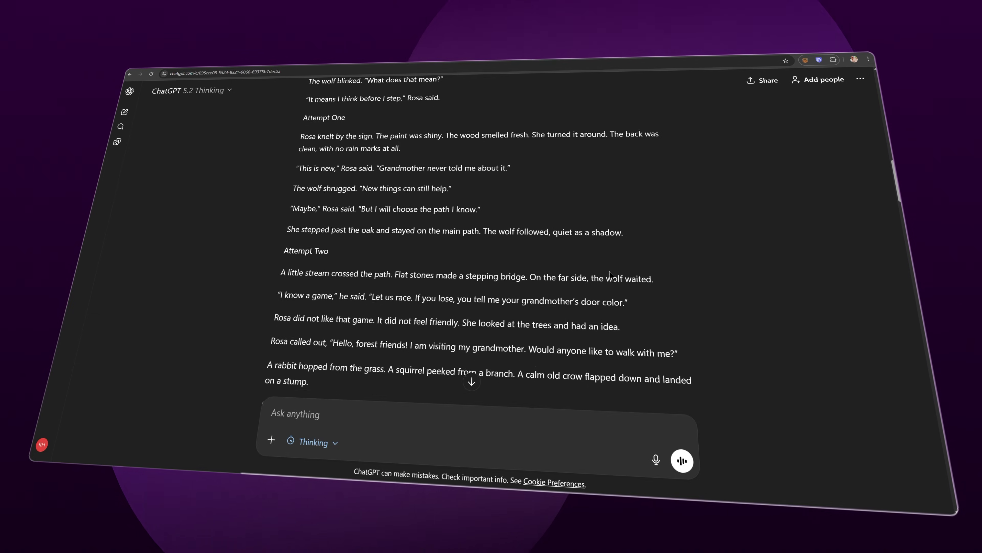
scroll(610, 275, "down", 2)
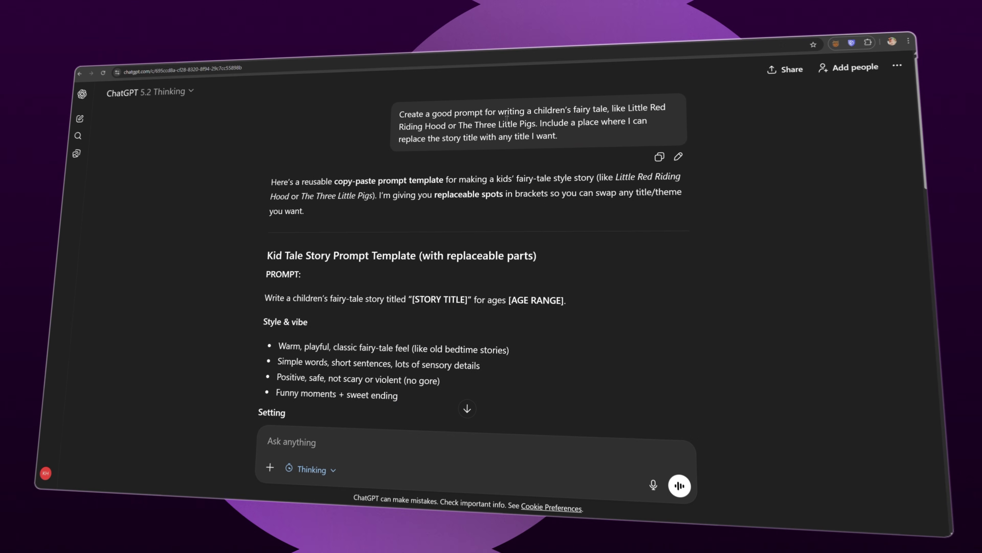
Select the template request and scroll to the concise [TITLE] and [WORD COUNT] prompt.
triple_click(507, 116)
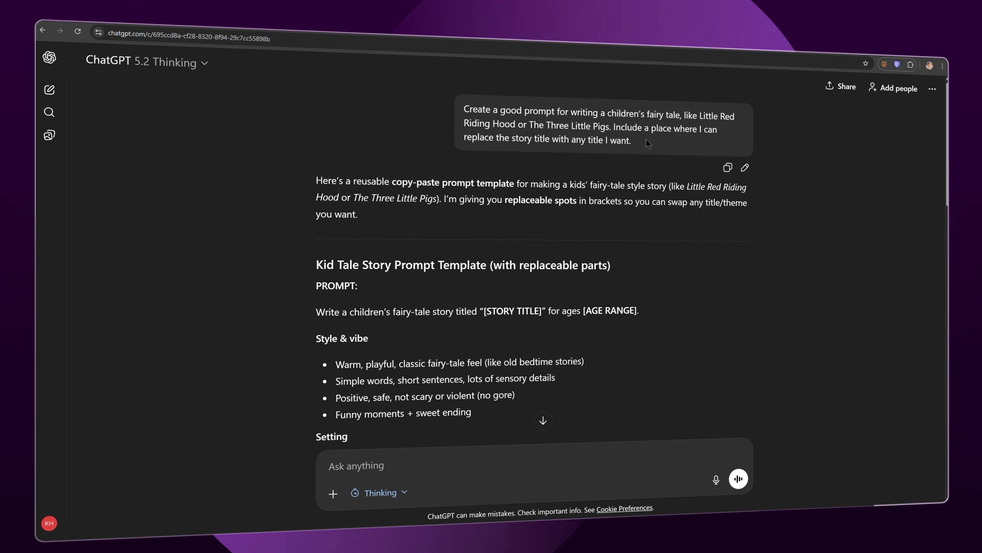
scroll(627, 242, "down", 1)
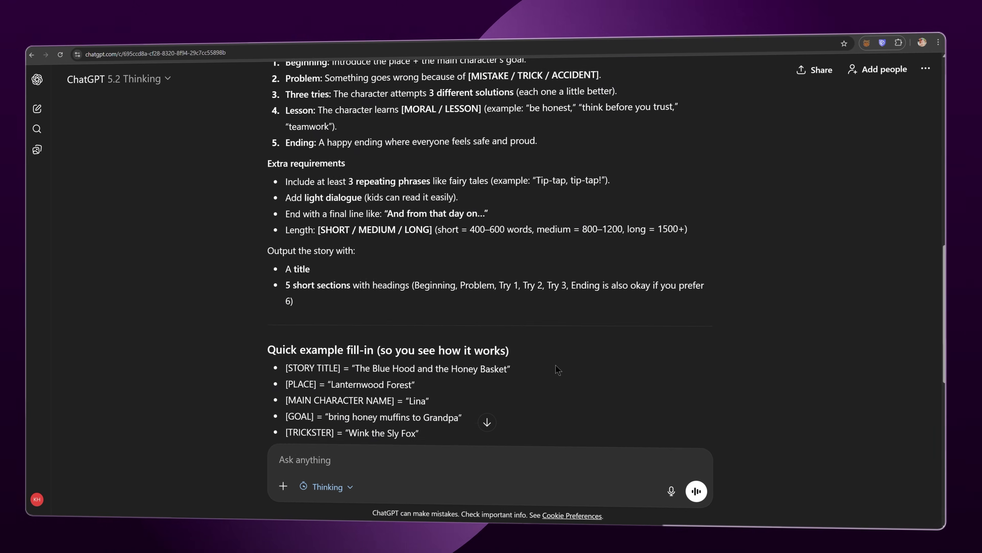
scroll(548, 313, "down", 1)
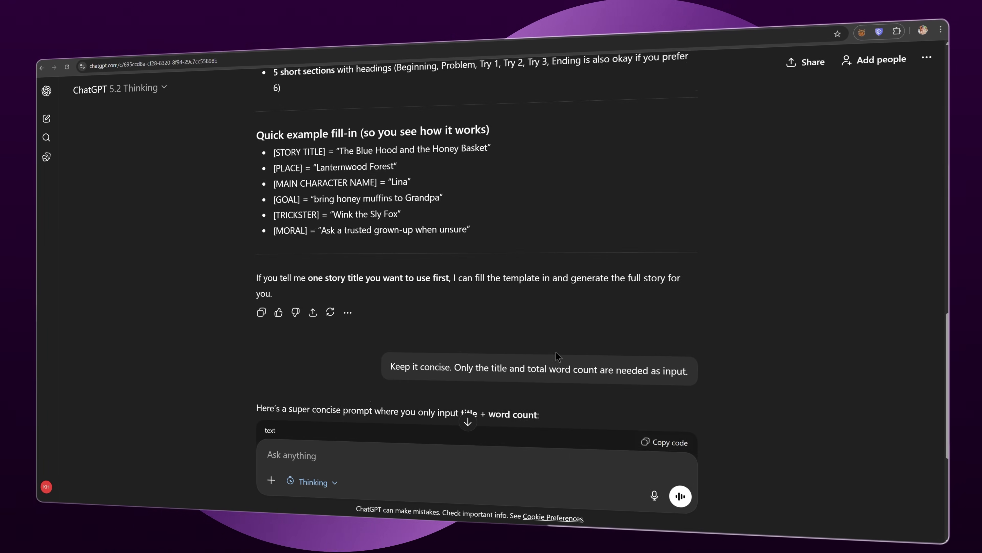
scroll(557, 356, "down", 4)
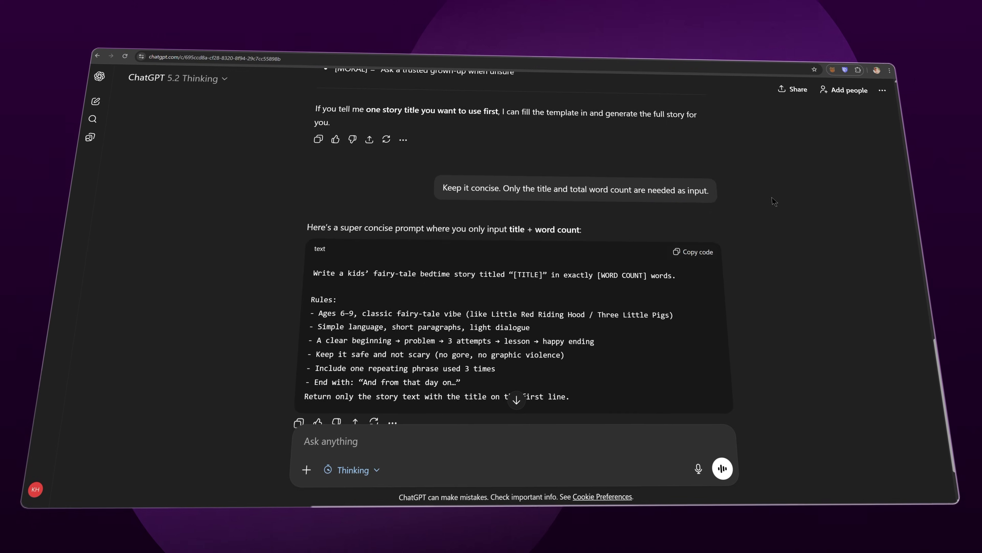
scroll(525, 135, "down", 2)
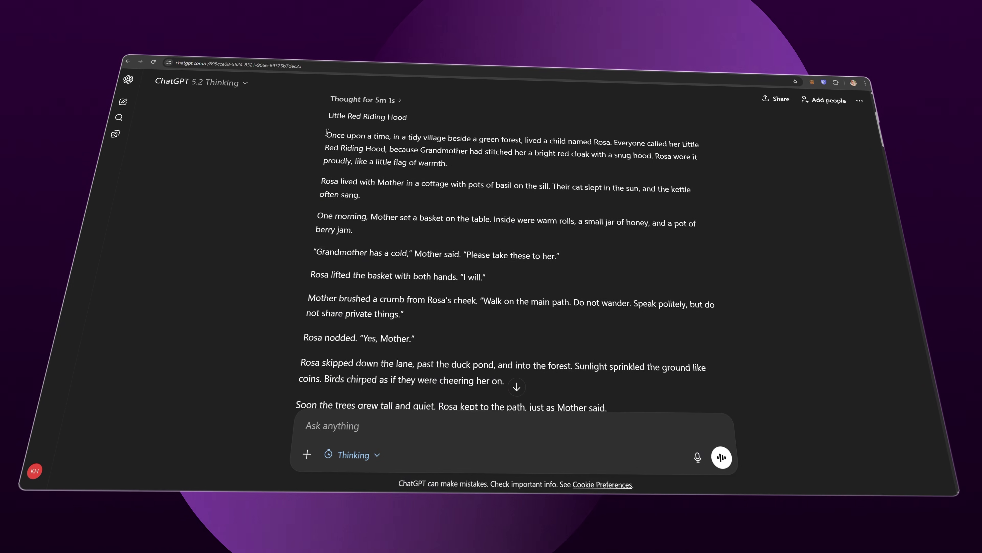
Scroll to the story's opening paragraphs and select them for copying into ElevenLabs.
scroll(387, 154, "down", 1)
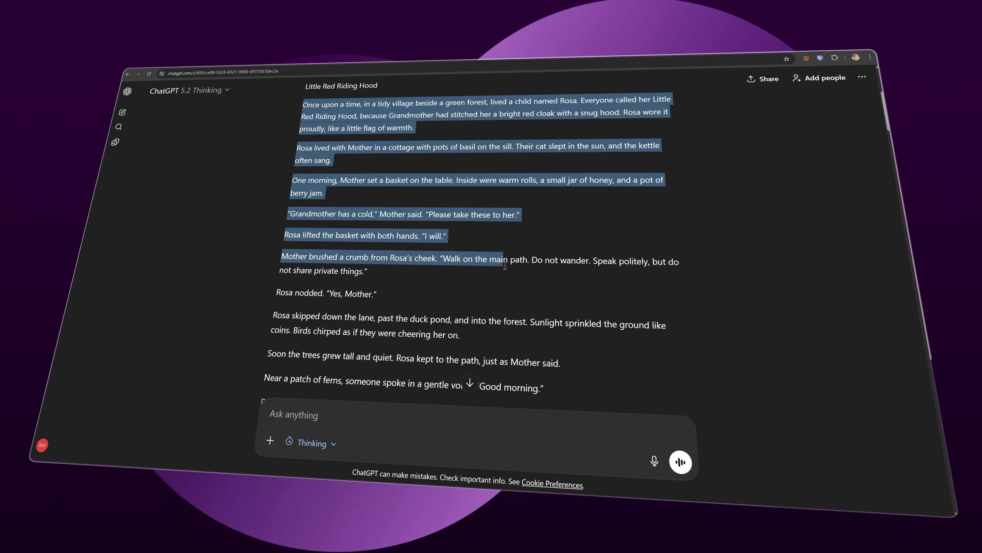
scroll(525, 298, "down", 1)
left_click_drag(525, 298, 486, 267)
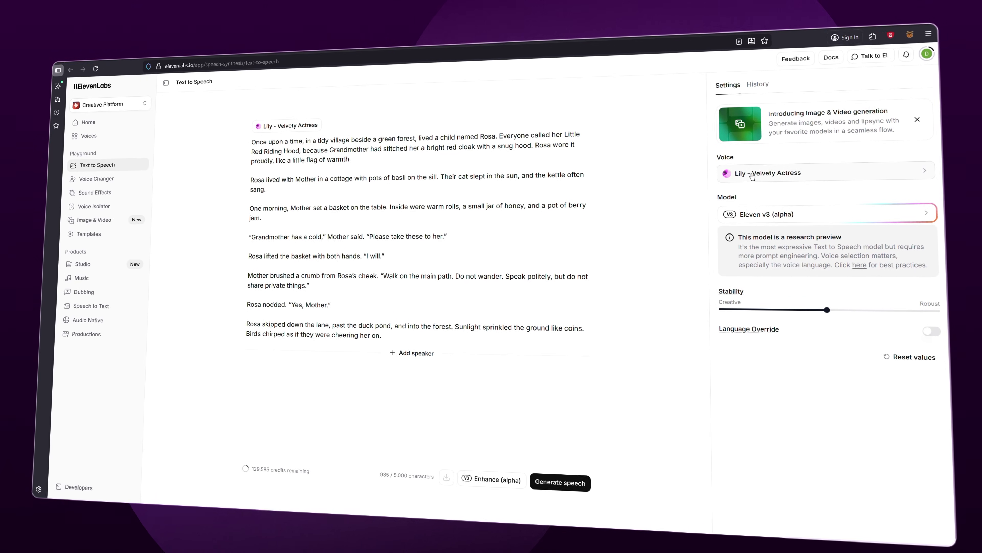
Keep the Eleven v3 (alpha) model and generate the voiceover audio.
left_click(768, 214)
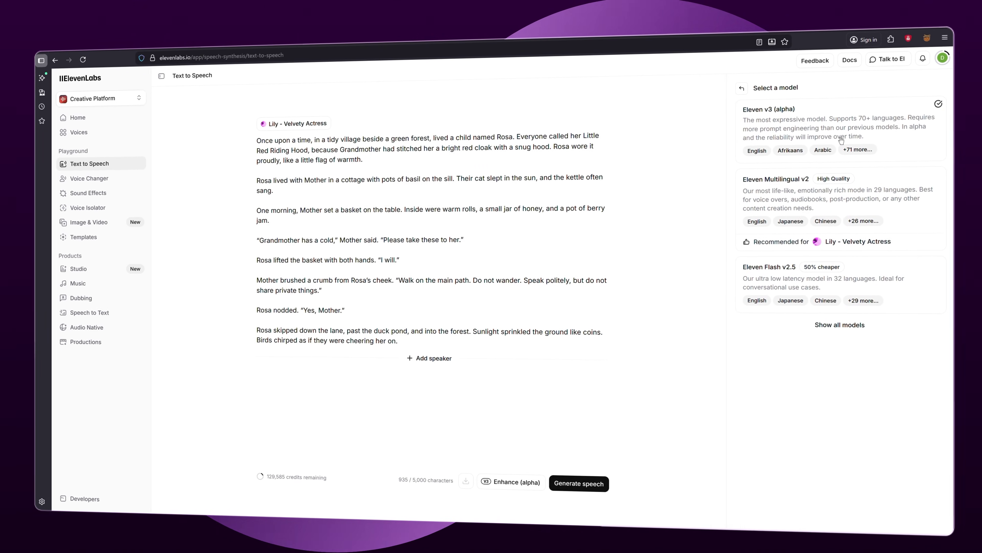
left_click(859, 151)
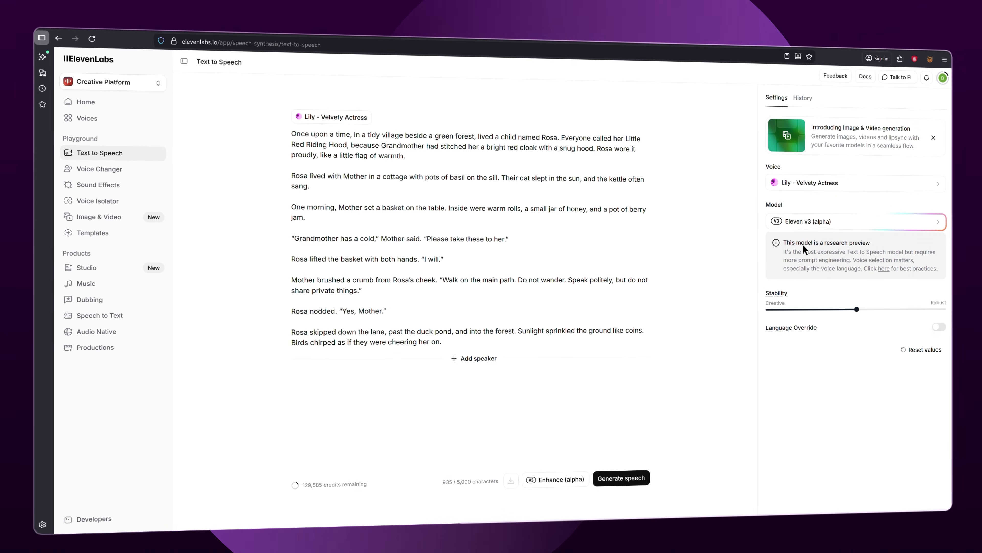
left_click(621, 478)
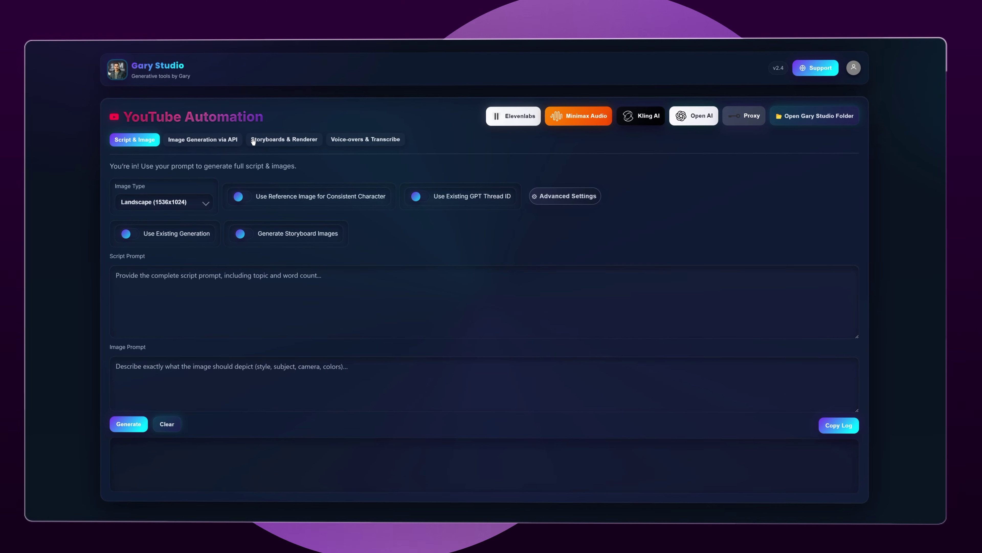
Create storyboard-cla3py by transcribing voiceover-little-red.mp3 with a 0-second minimum segment length.
left_click(277, 151)
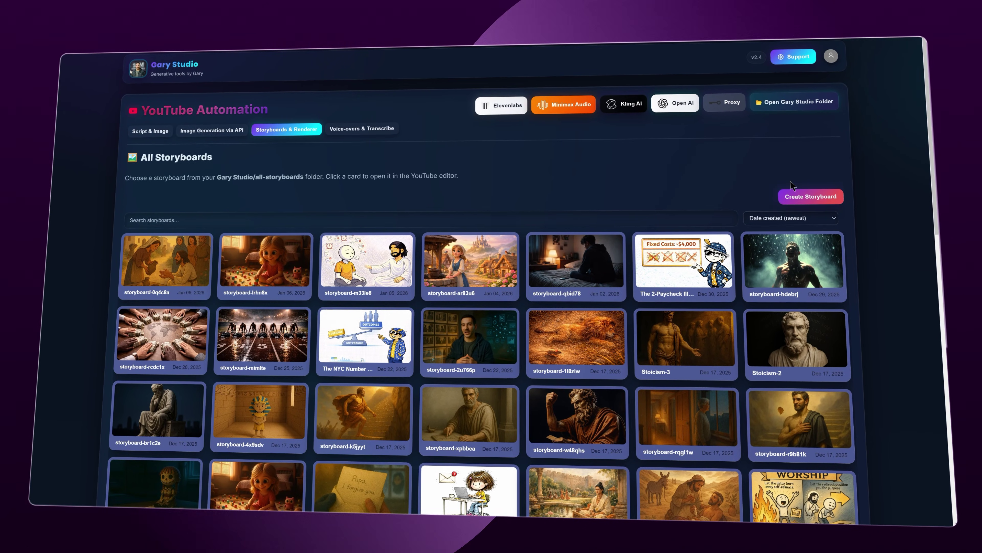
left_click(811, 197)
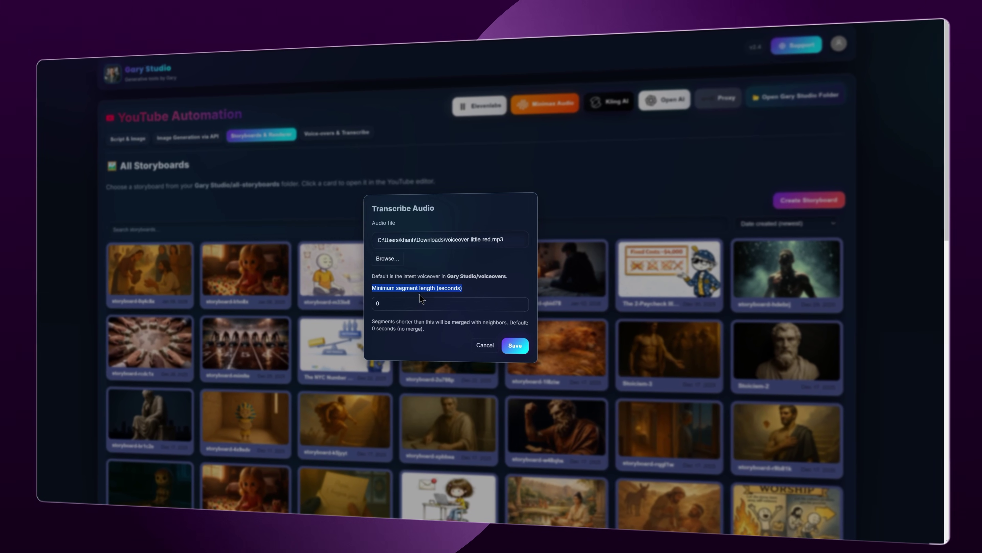
type("6")
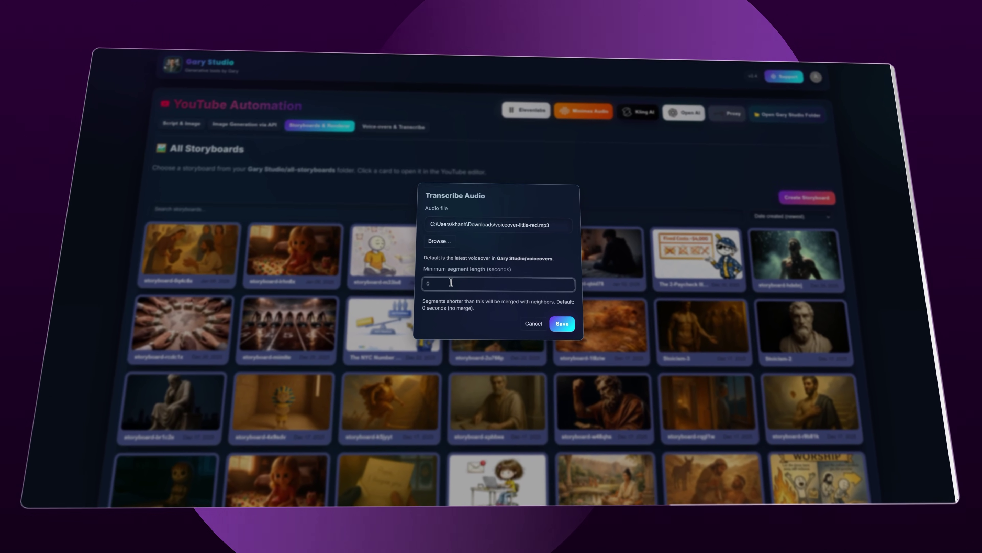
left_click(558, 325)
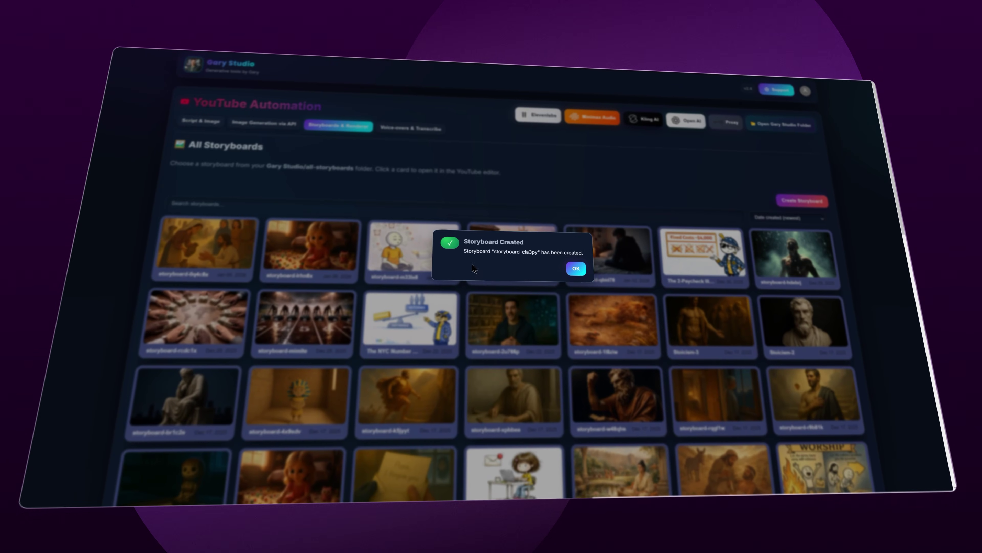
left_click(582, 267)
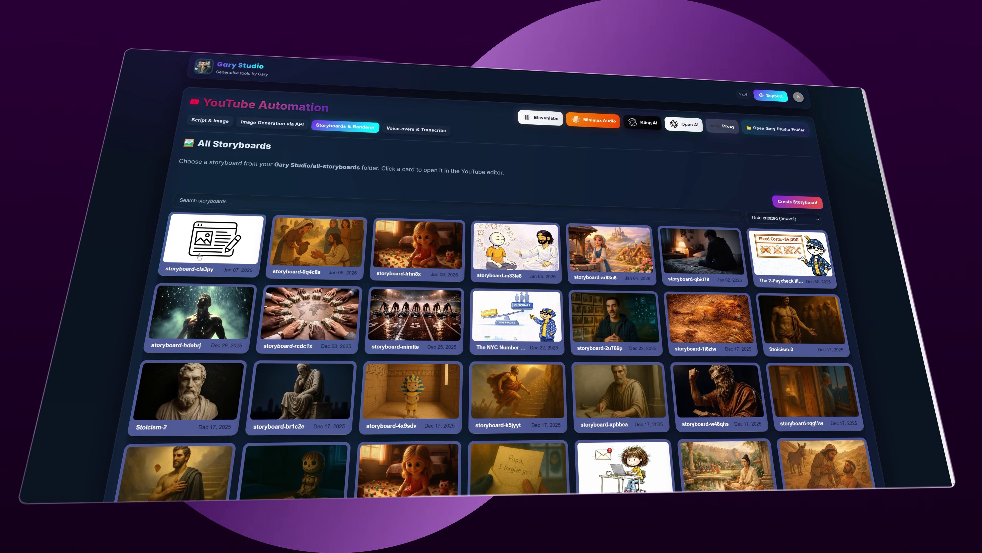
Open the first storyboard in the editor, then go to the Script & Image form.
right_click(321, 246)
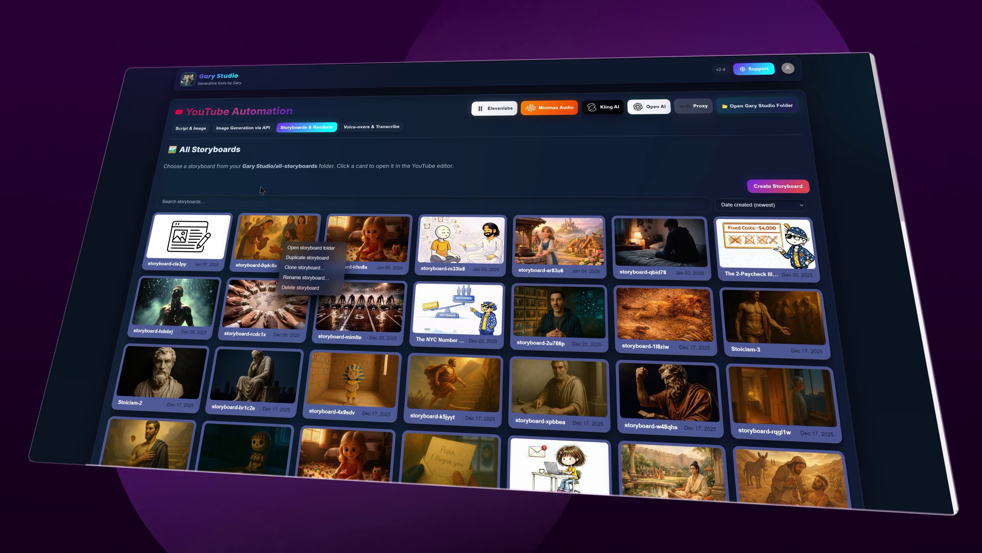
left_click(196, 248)
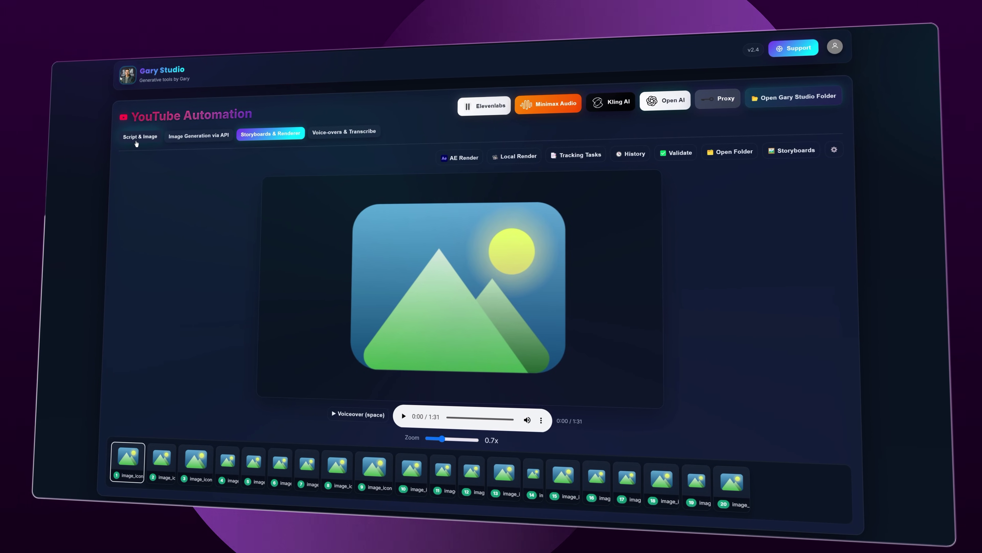
left_click(145, 144)
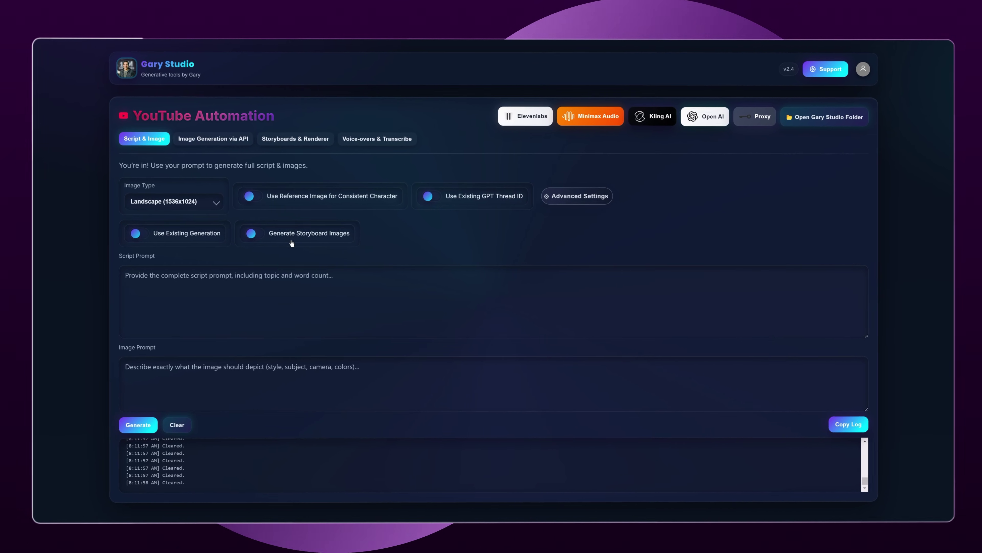
Generate storyboard images for storyboard-cla3py with the '3D Pixar, Kid Tale' prompt, then return to All Storyboards.
left_click(305, 242)
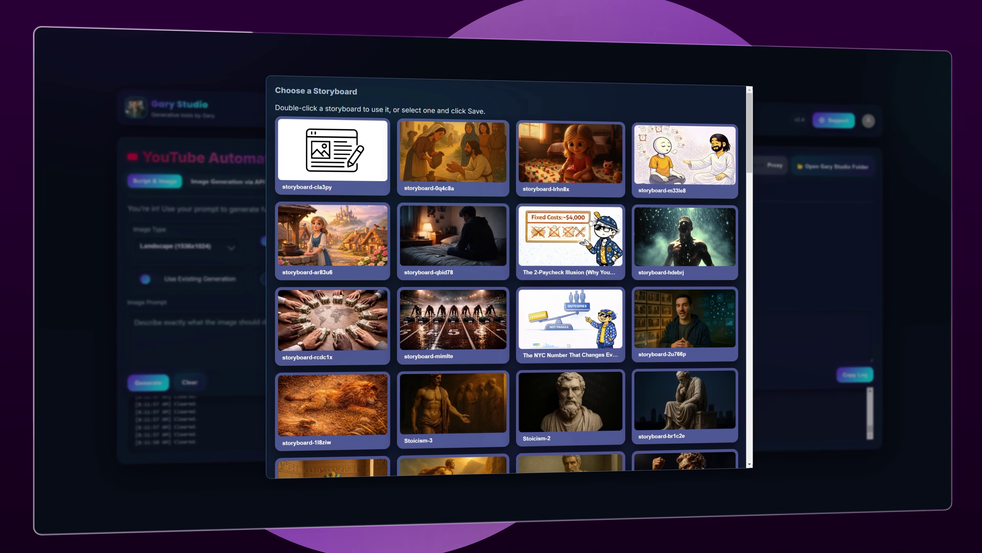
scroll(431, 225, "down", 10)
scroll(432, 225, "down", 9)
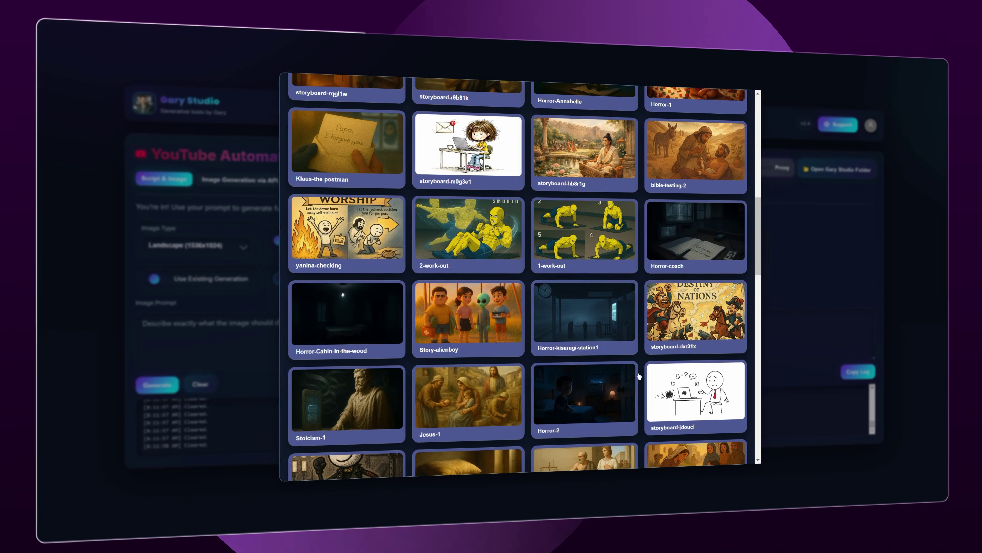
scroll(563, 382, "up", 8)
scroll(563, 382, "up", 10)
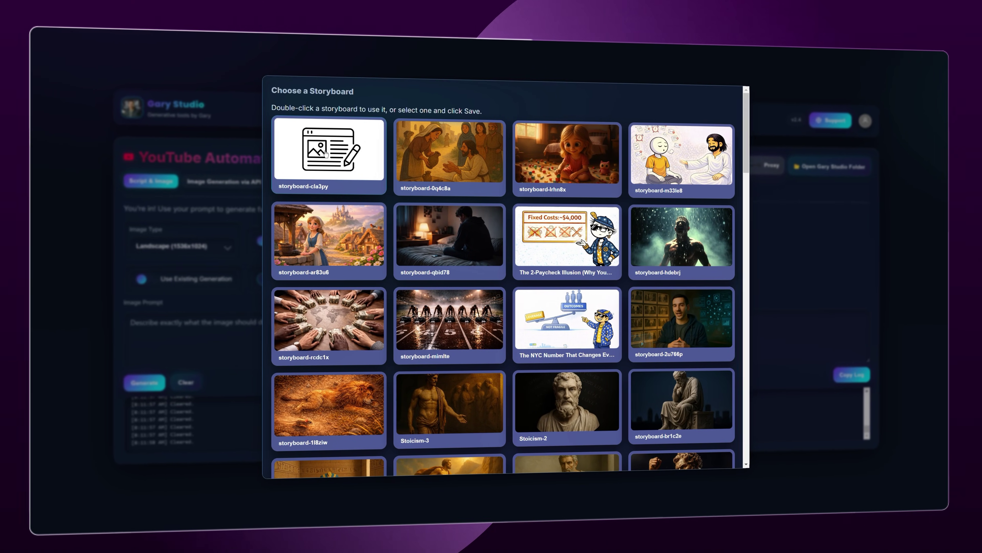
double_click(308, 159)
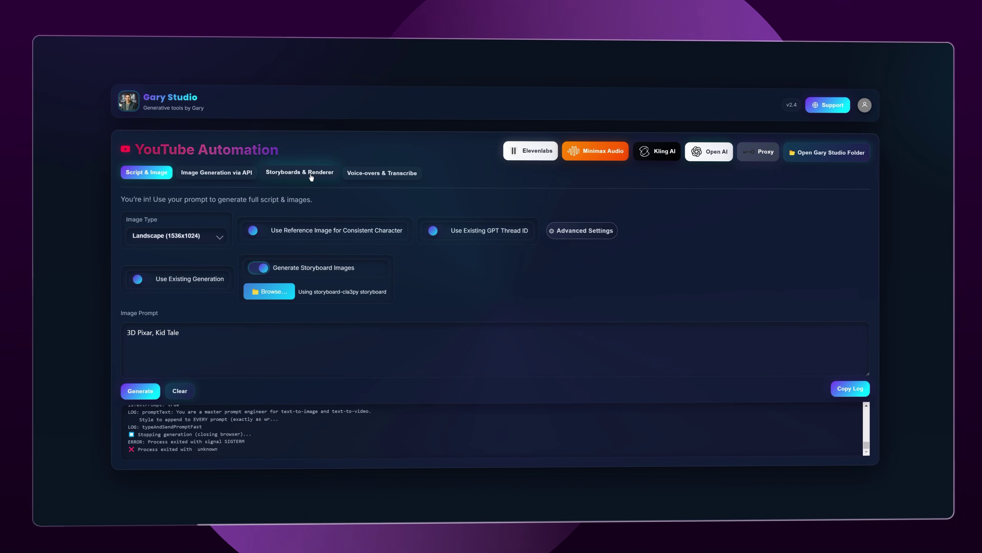
left_click(319, 176)
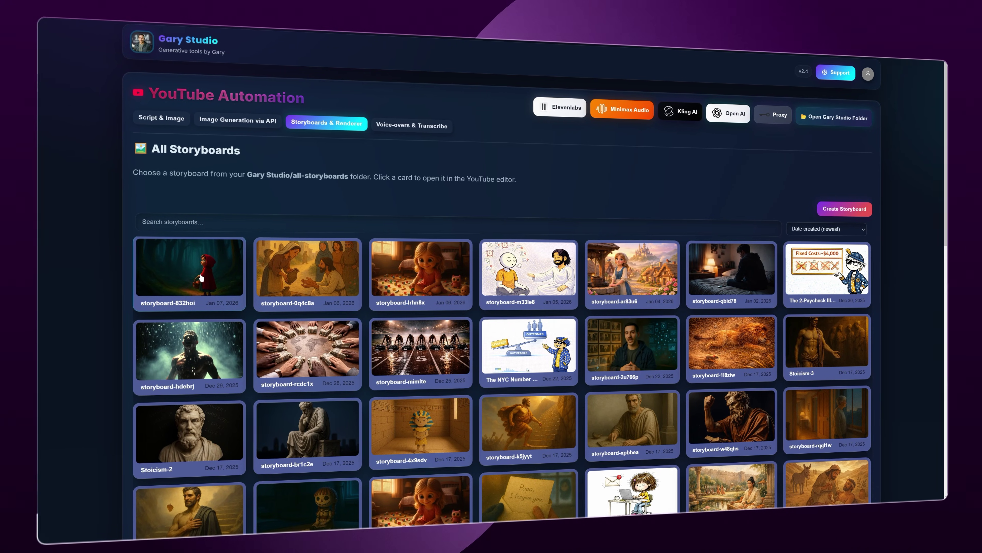
Open storyboard-832hoi, preview shot 1, and review its image and video prompt metadata.
left_click(201, 277)
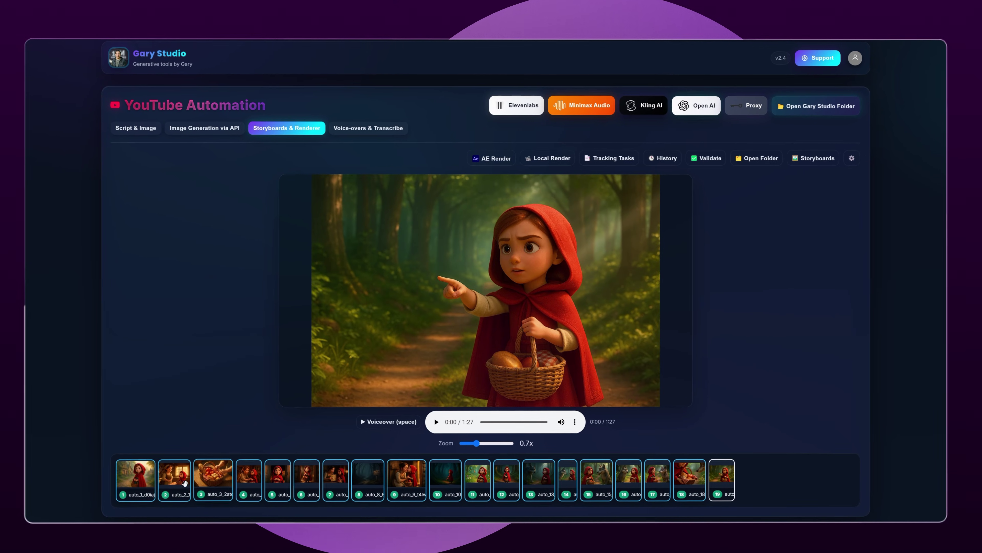
left_click(132, 468)
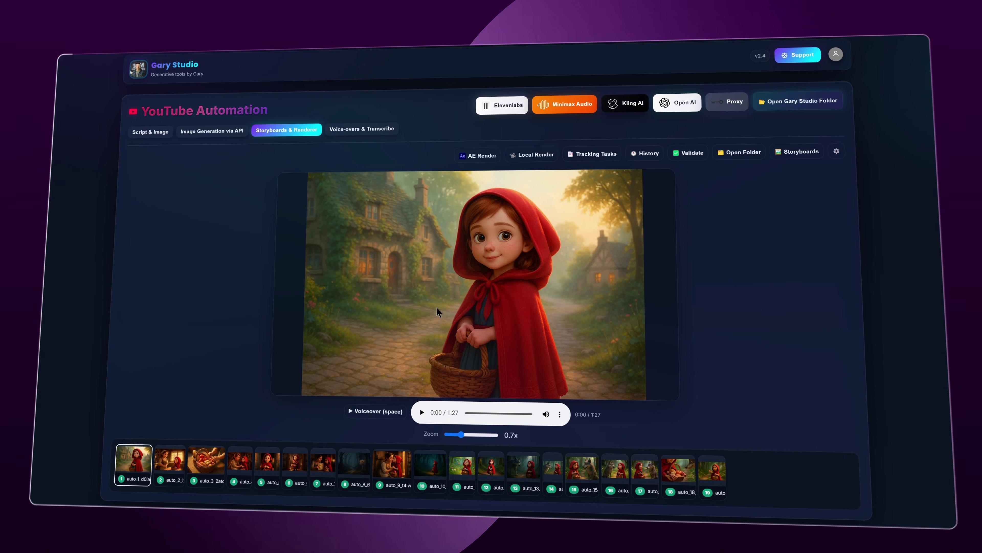
right_click(413, 265)
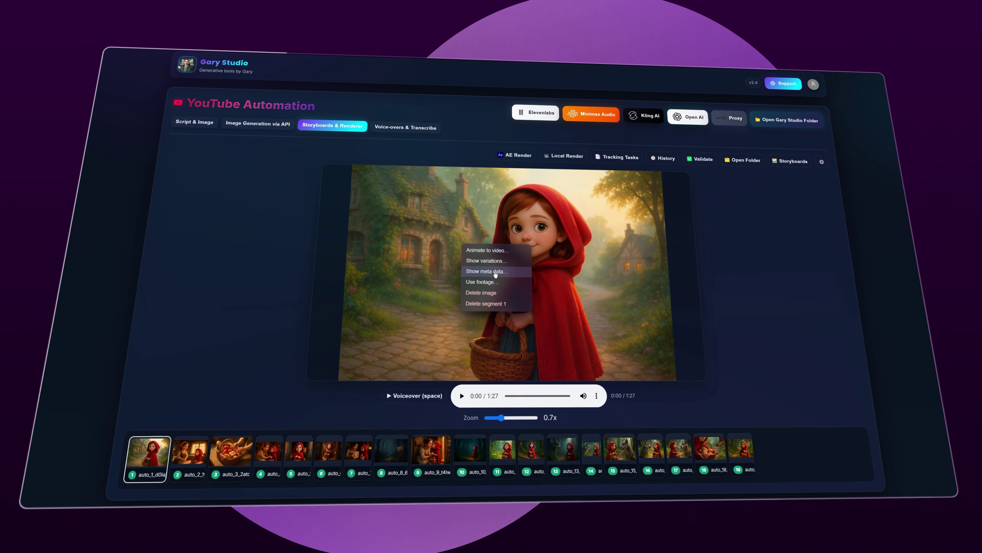
left_click(482, 274)
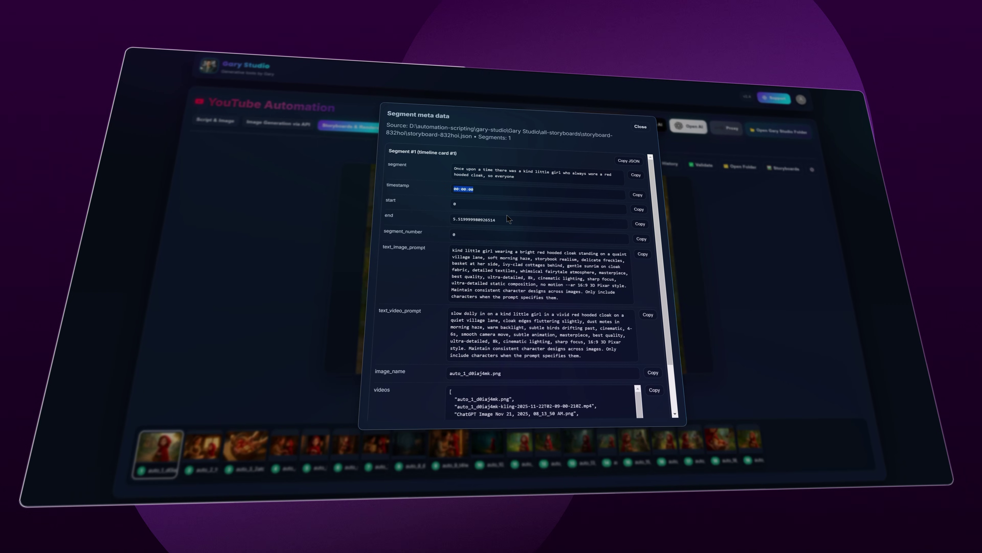
triple_click(507, 271)
scroll(505, 270, "down", 1)
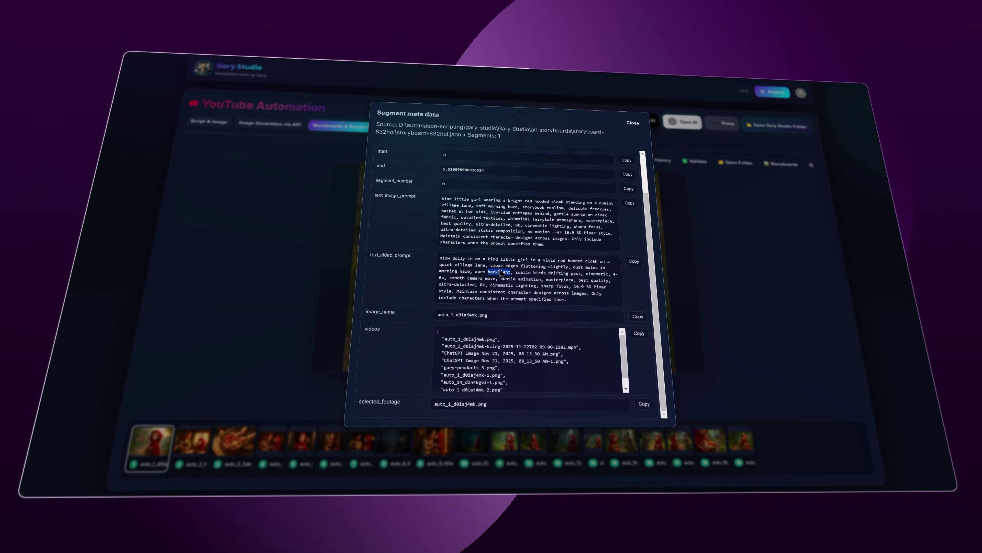
triple_click(546, 274)
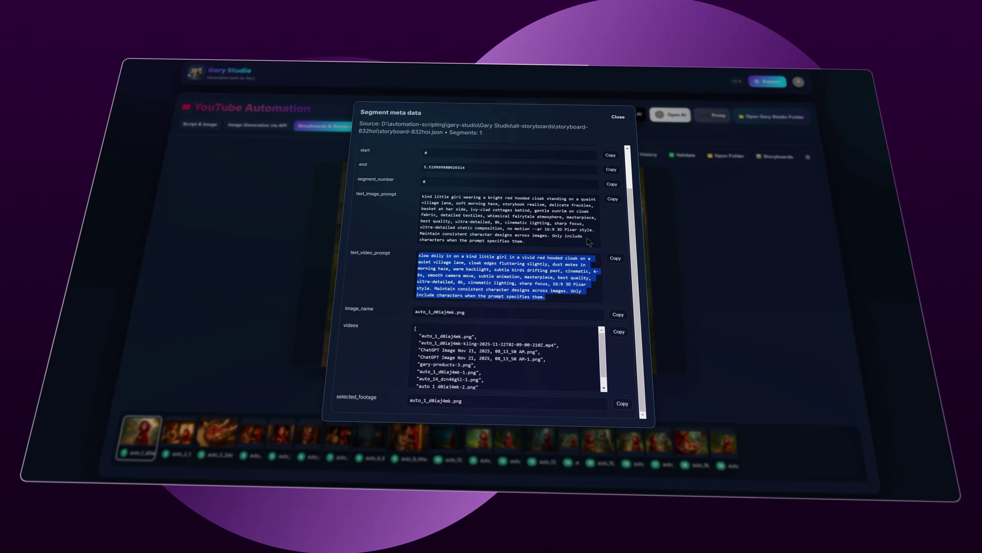
left_click(626, 218)
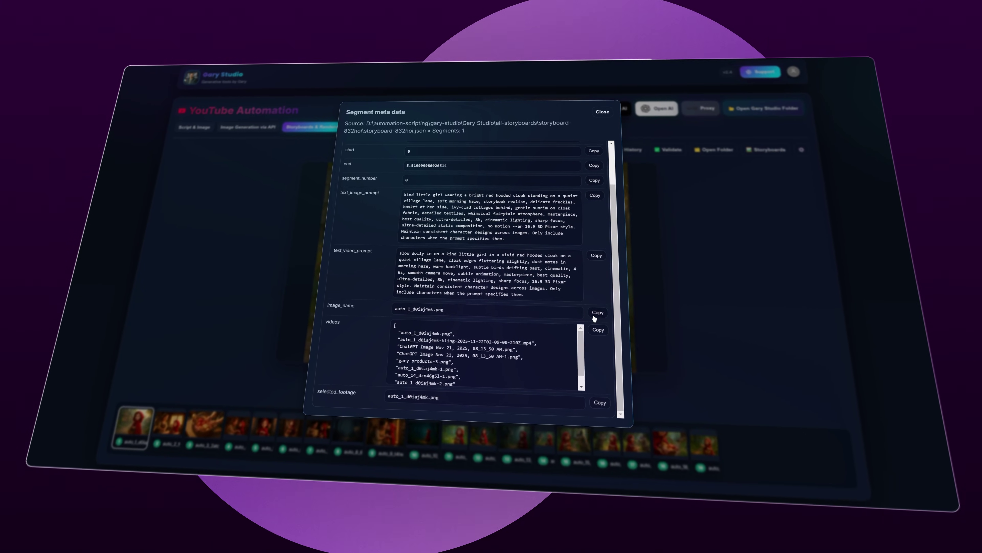
left_click(598, 111)
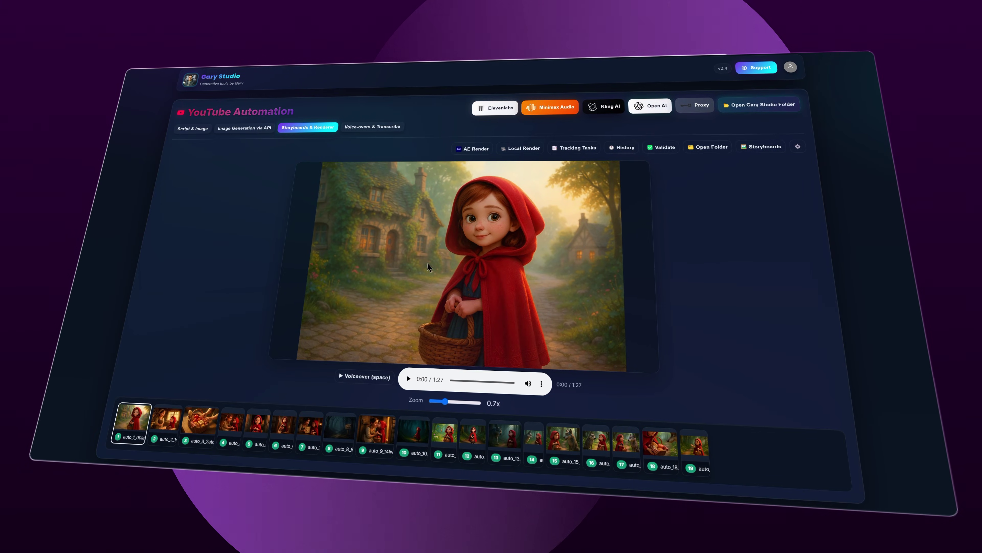
Look at the AE Render and Local Render settings, cancelling both without rendering.
left_click(470, 149)
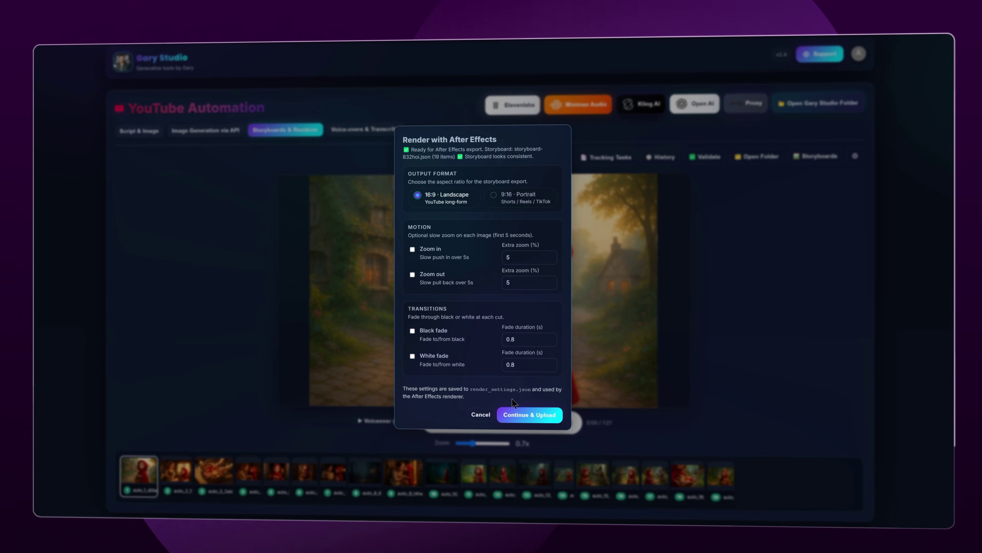
left_click(486, 414)
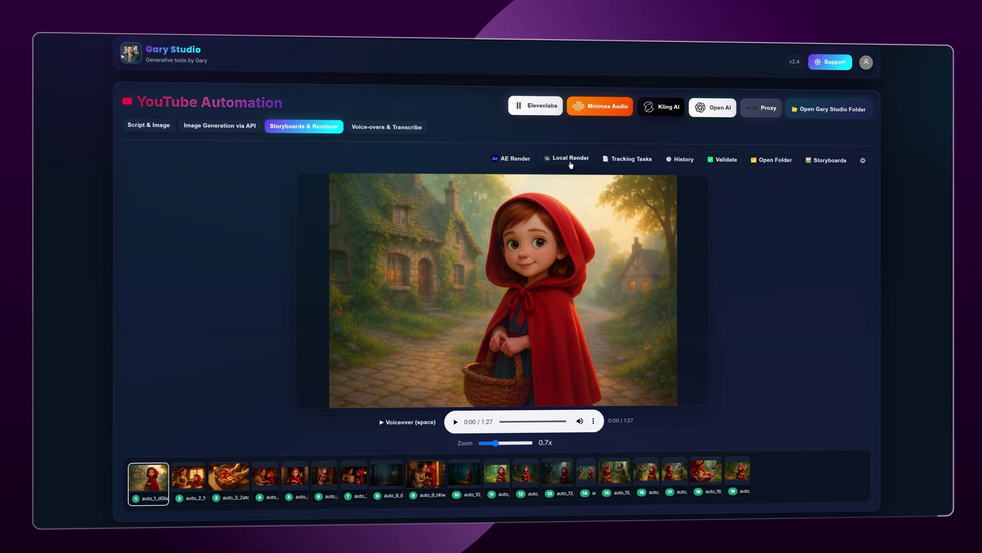
left_click(575, 163)
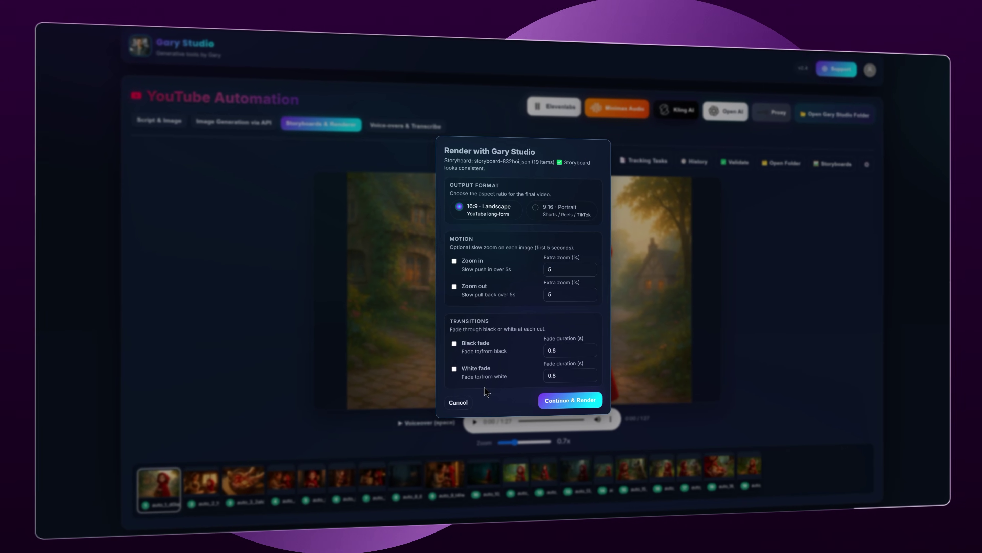
left_click(465, 401)
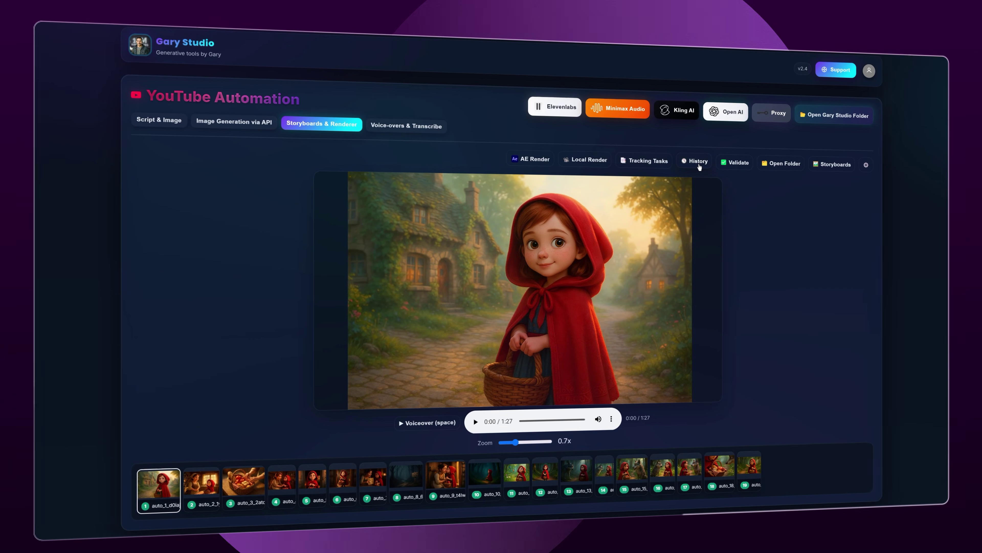
Validate storyboard-832hoi.json as consistent (19 items) and bring up Storyboard Utilities.
left_click(720, 162)
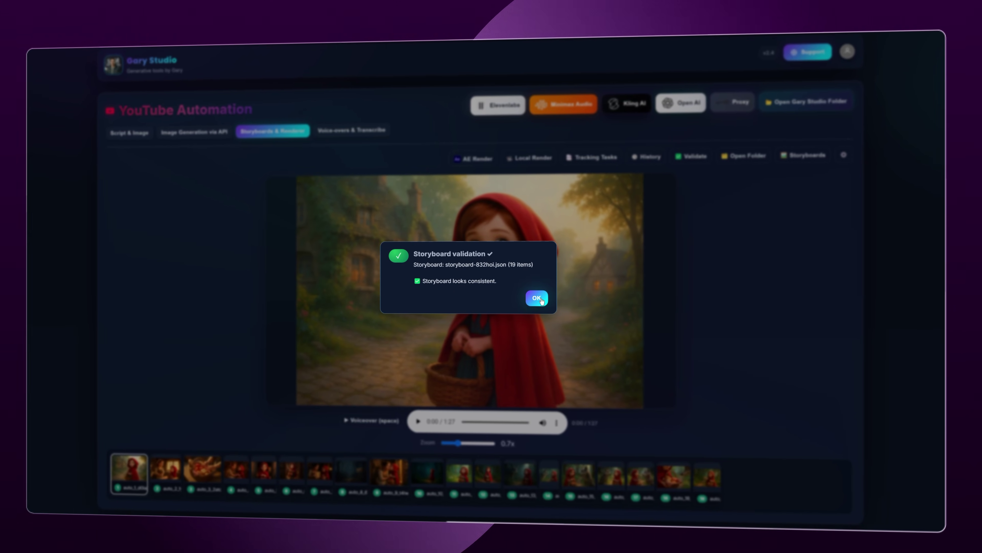
left_click(543, 298)
left_click(838, 152)
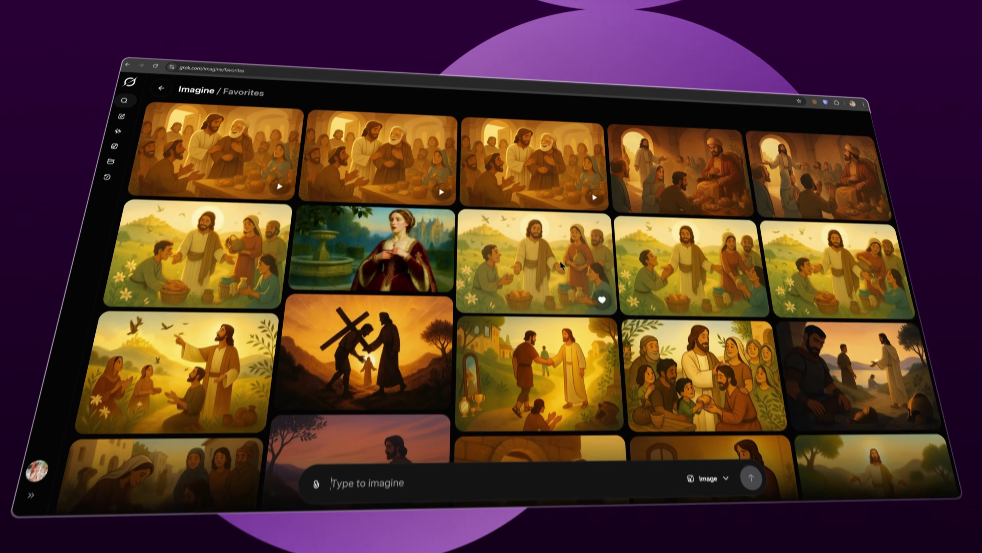
Find the Little Red Riding Hood video in favorites and choose Upscale video.
scroll(666, 223, "down", 5)
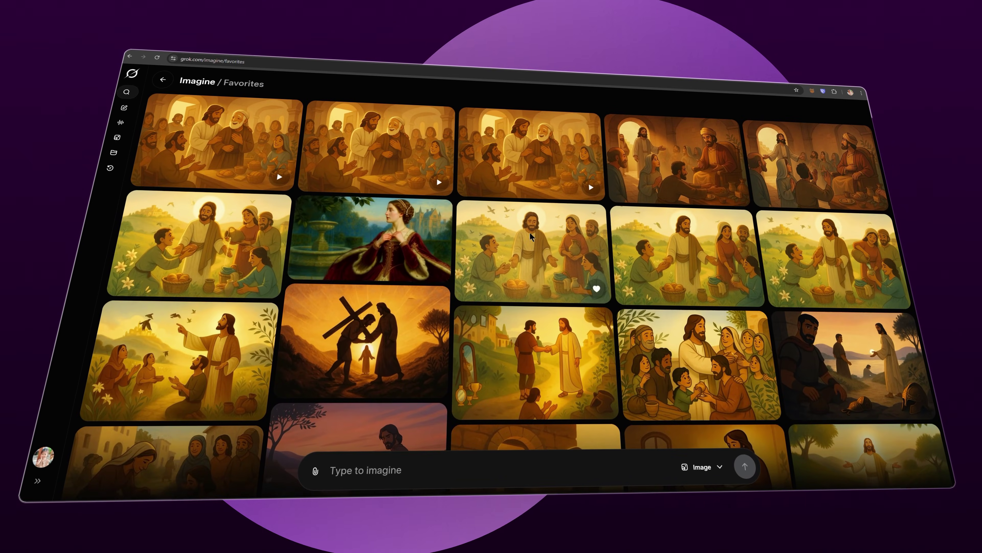
scroll(666, 224, "down", 10)
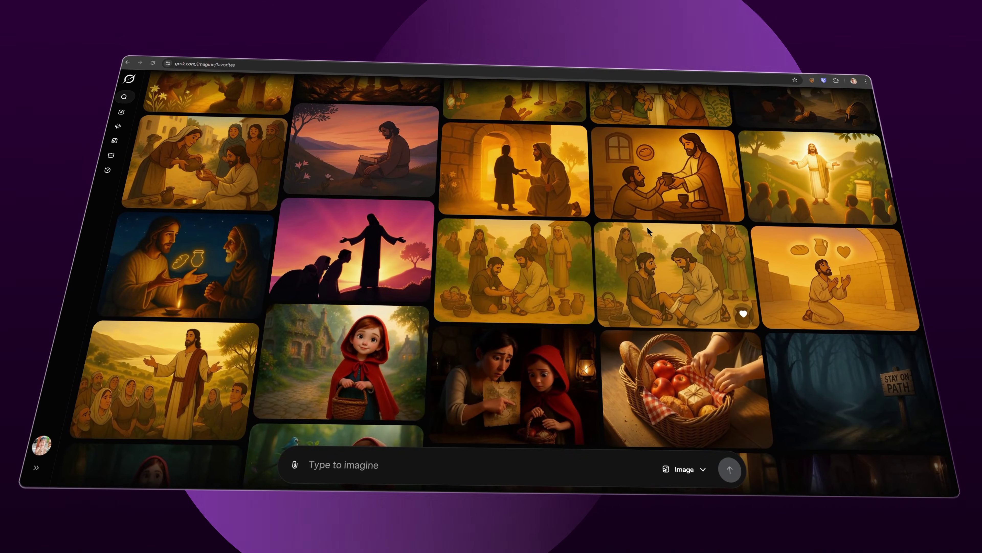
scroll(644, 230, "down", 10)
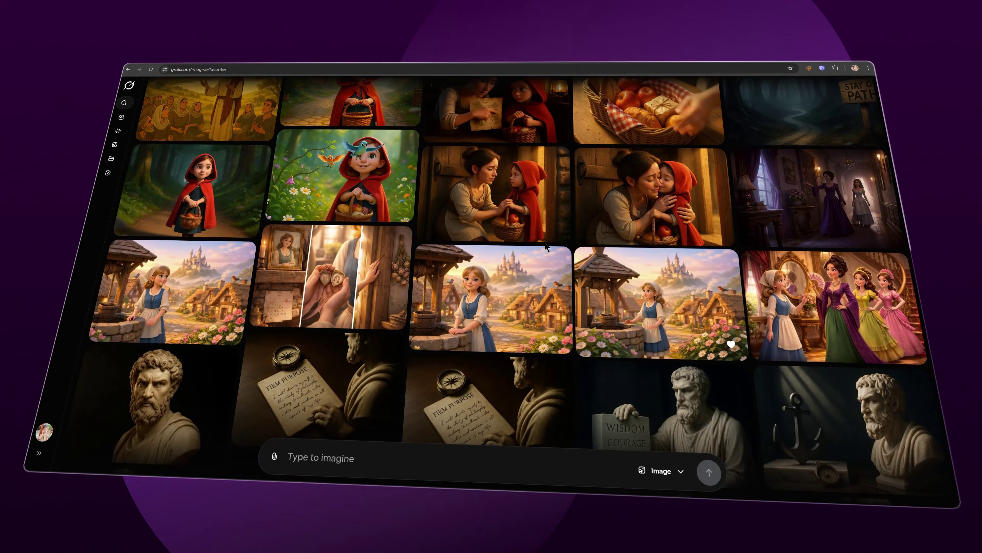
scroll(396, 300, "down", 10)
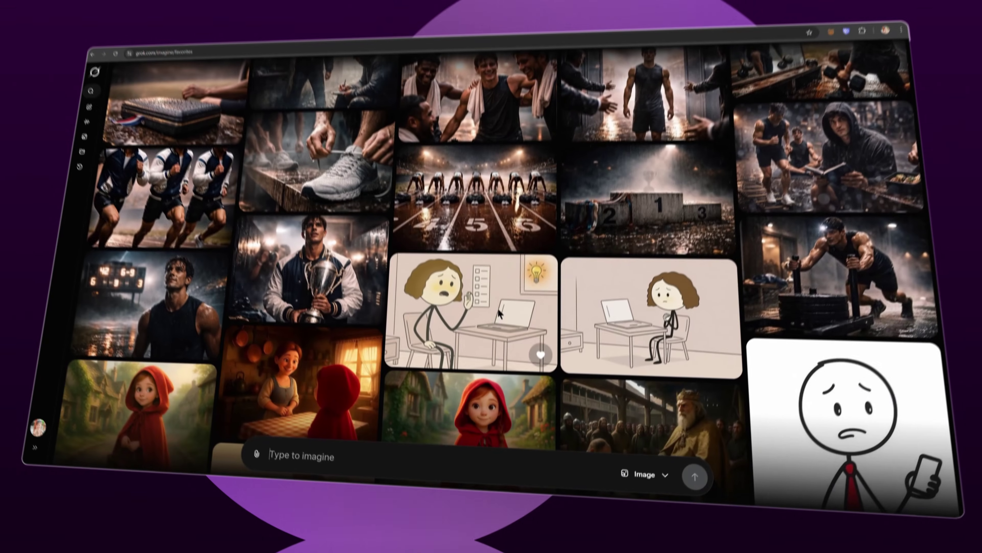
scroll(499, 311, "down", 6)
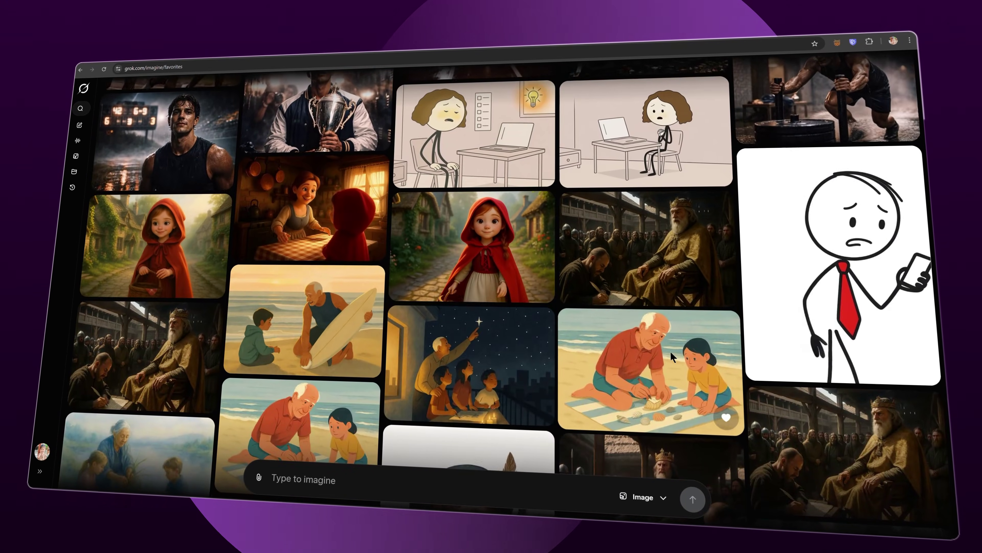
scroll(551, 310, "down", 7)
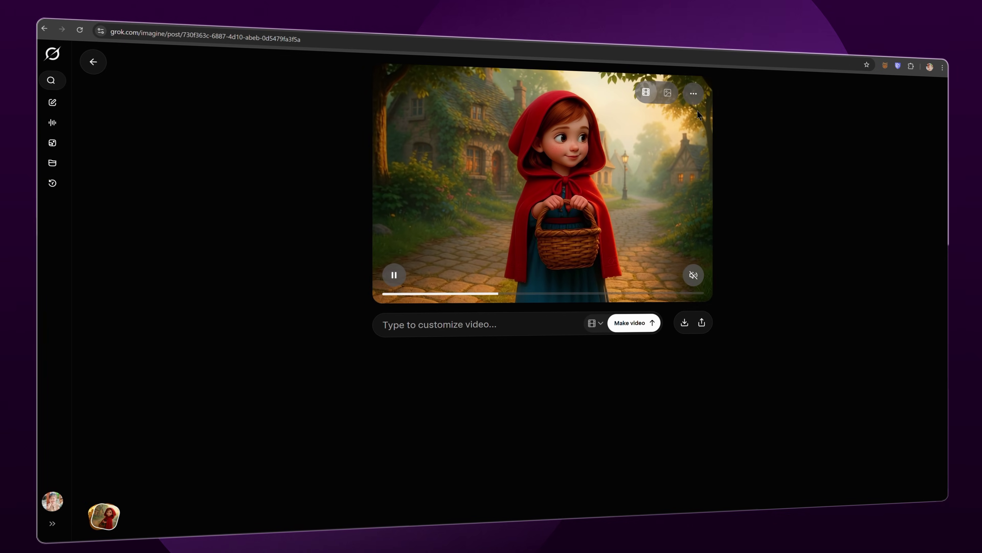
left_click(687, 94)
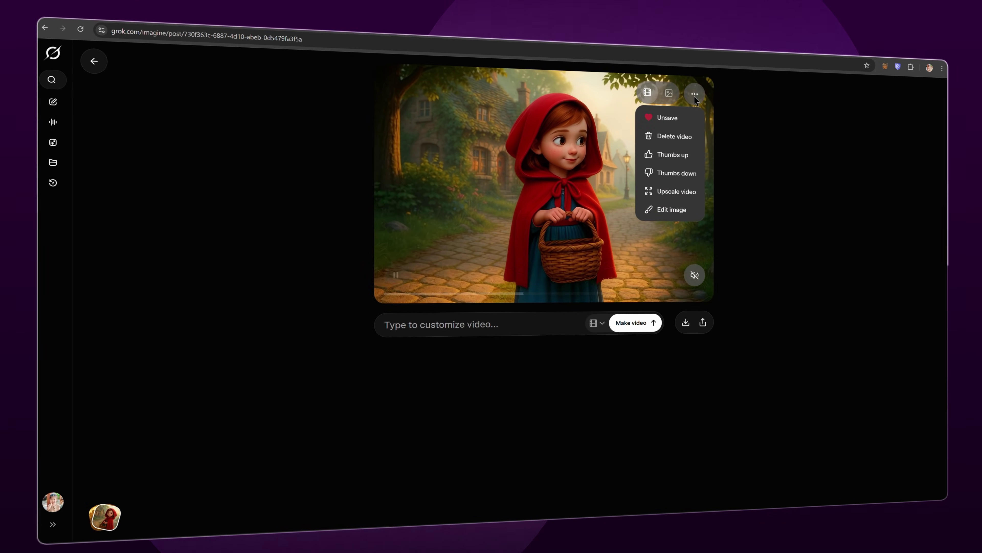
left_click(676, 191)
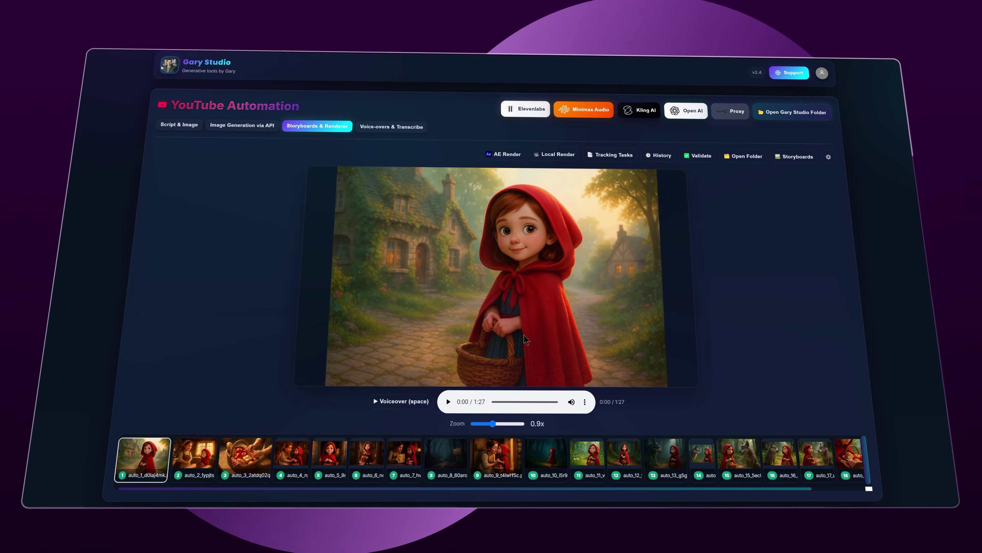
Shrink the thumbnails, select clips through 19, and open Animate to video with Grok AI as the model.
left_click_drag(498, 421, 490, 421)
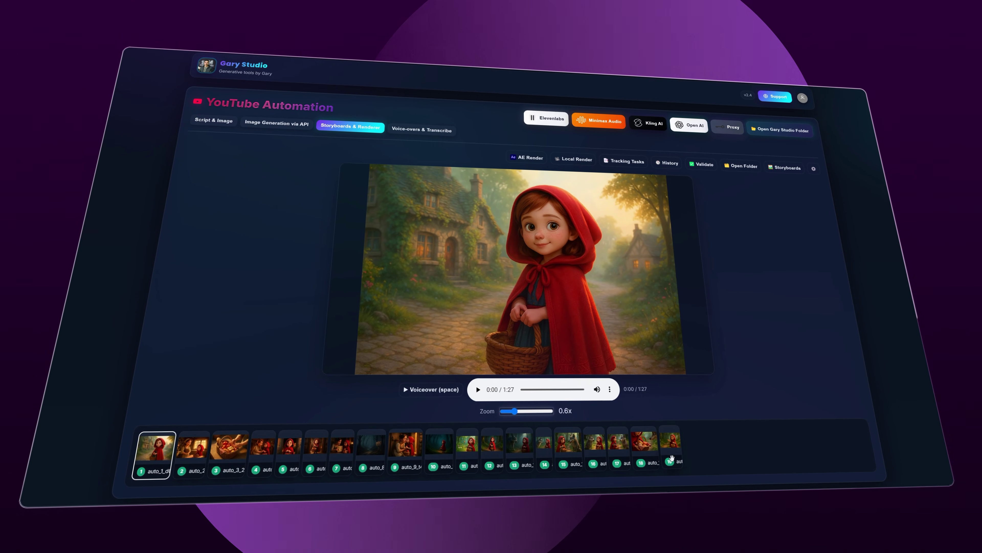
left_click(665, 447, "shift")
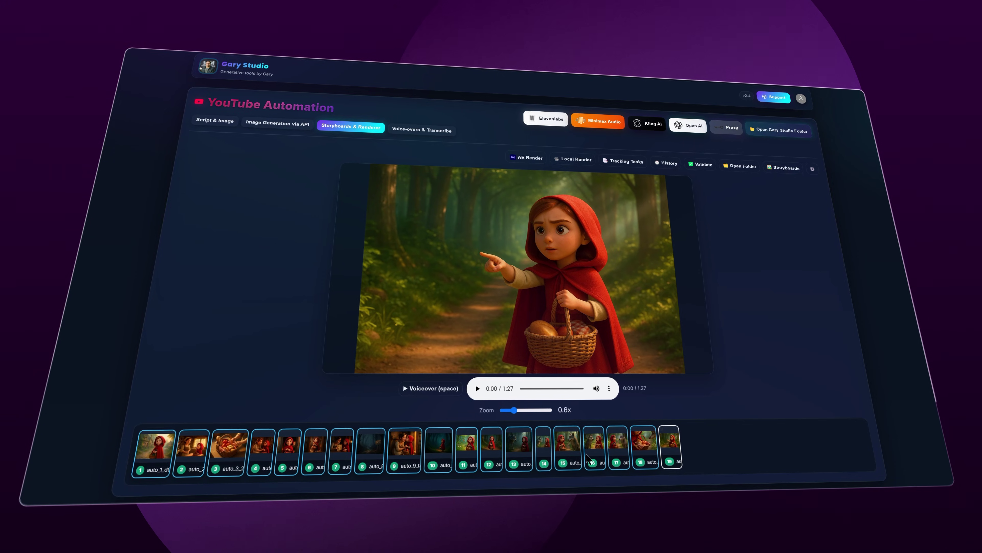
right_click(430, 448)
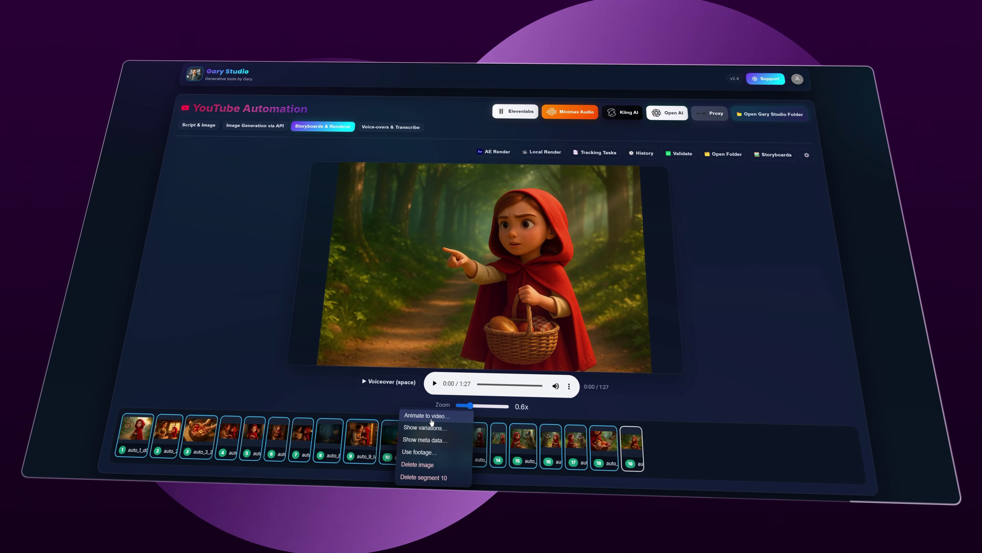
left_click(429, 417)
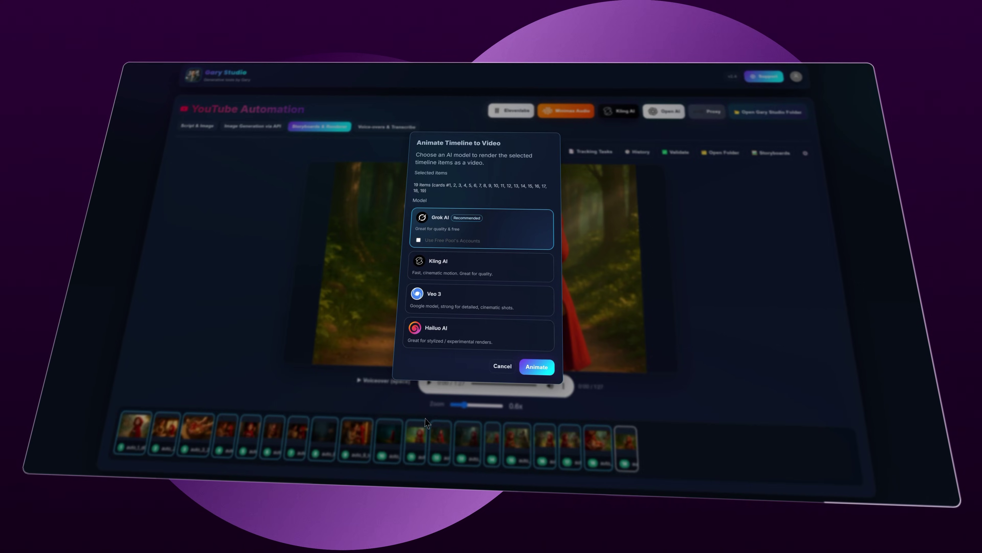
left_click(453, 270)
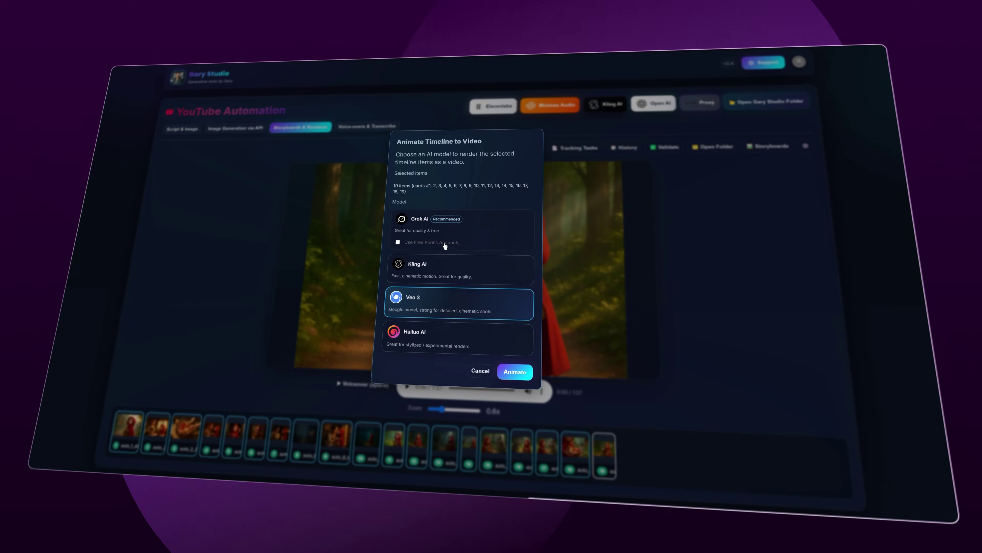
left_click(427, 350)
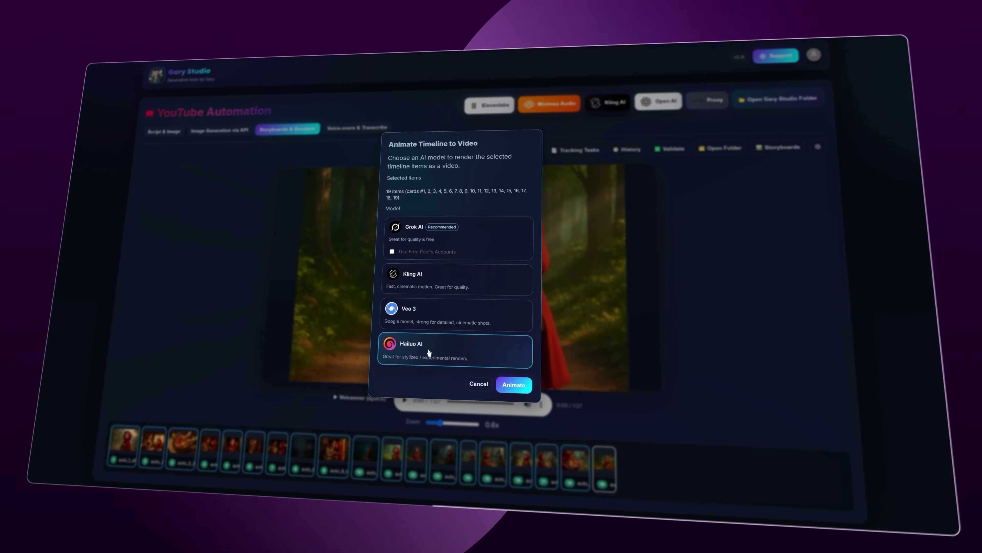
left_click(396, 247)
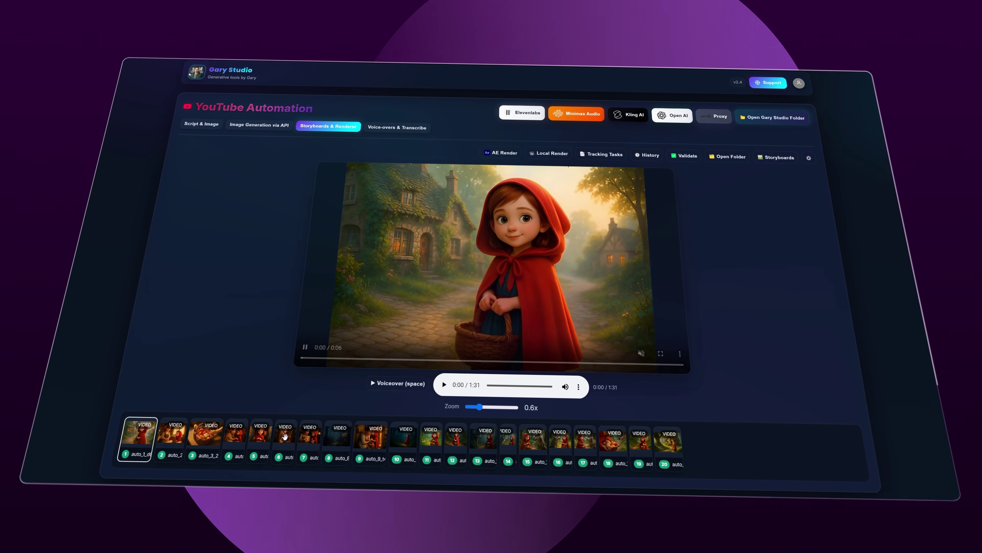
Preview the animated mother-and-daughter, dark forest, and clip 7 scenes.
left_click(370, 437)
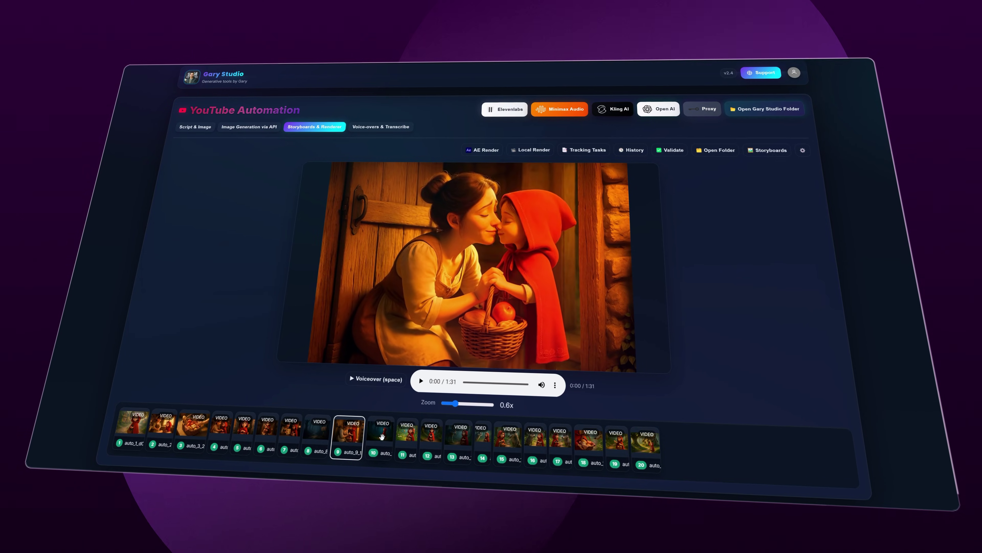
left_click(382, 437)
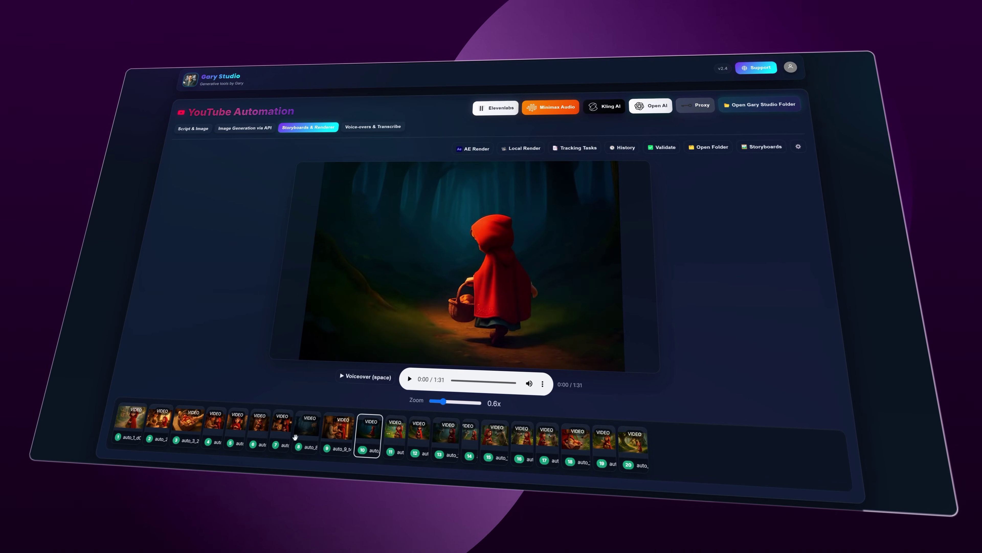
left_click(282, 426)
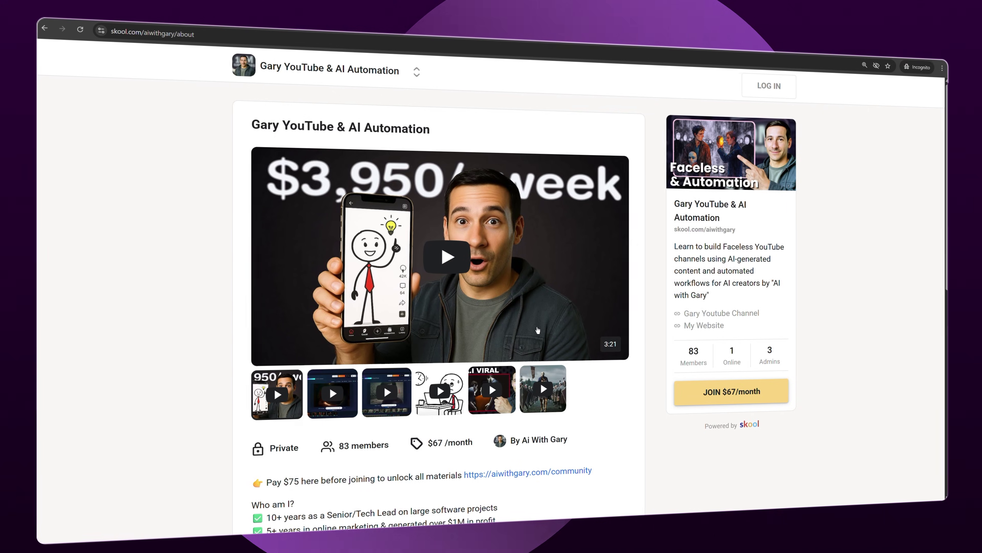
Read the asset list, highlighting the Talking Avatar, prompts and images Library, and 40 Ready Demos lines.
scroll(541, 327, "down", 4)
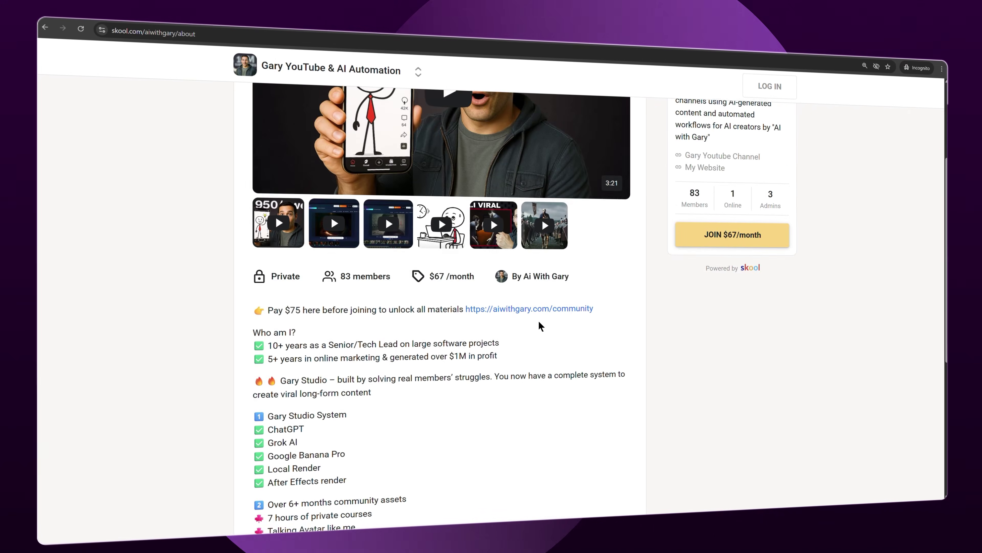
scroll(540, 326, "down", 2)
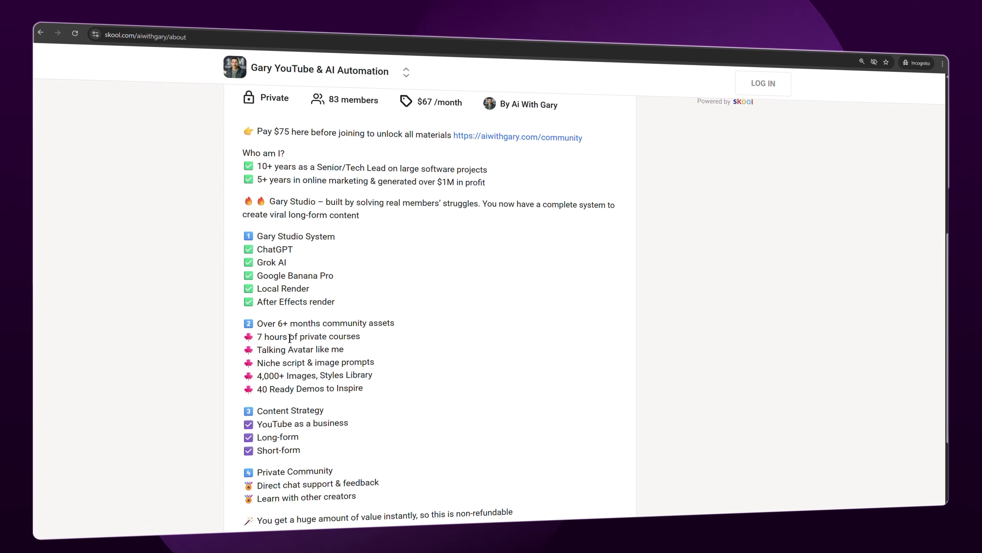
scroll(429, 332, "down", 2)
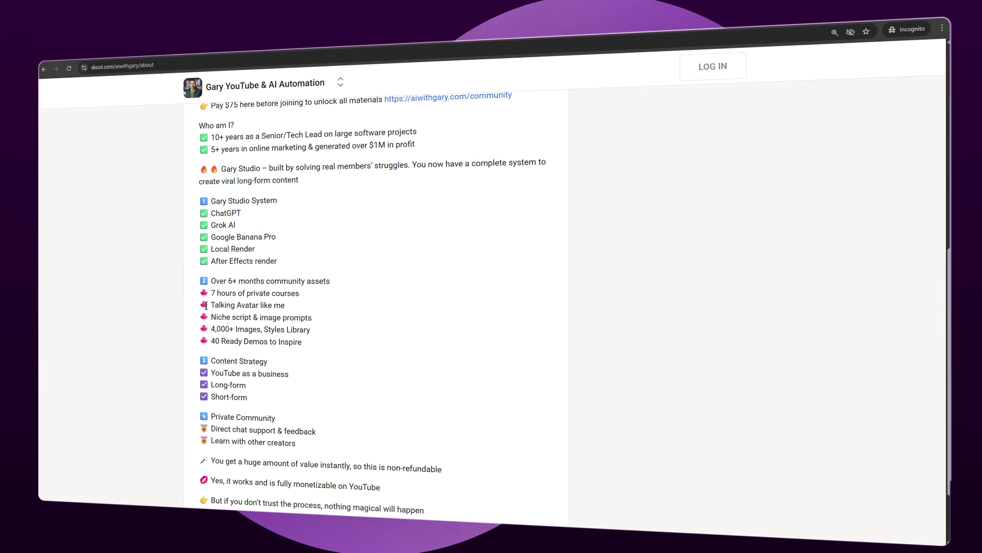
left_click_drag(211, 305, 283, 306)
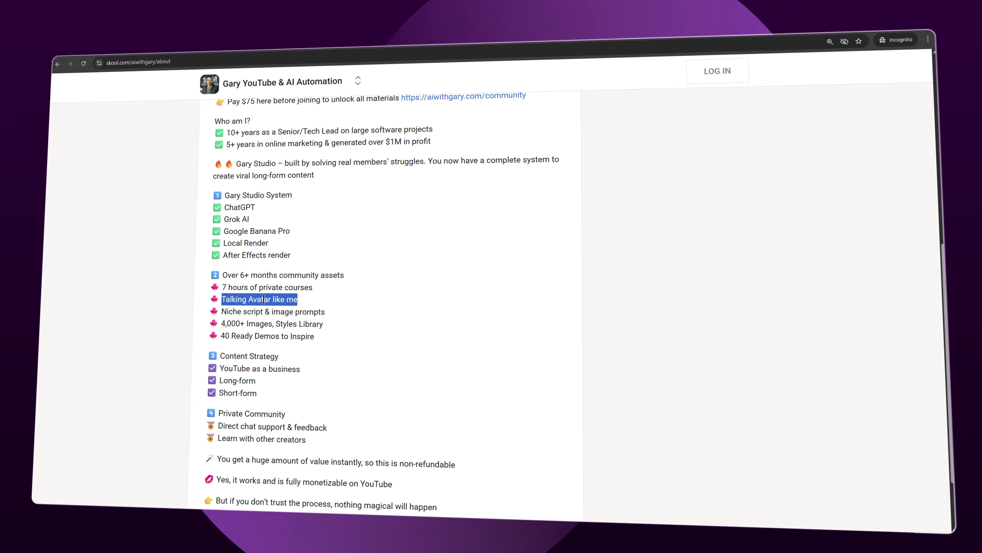
left_click(306, 321)
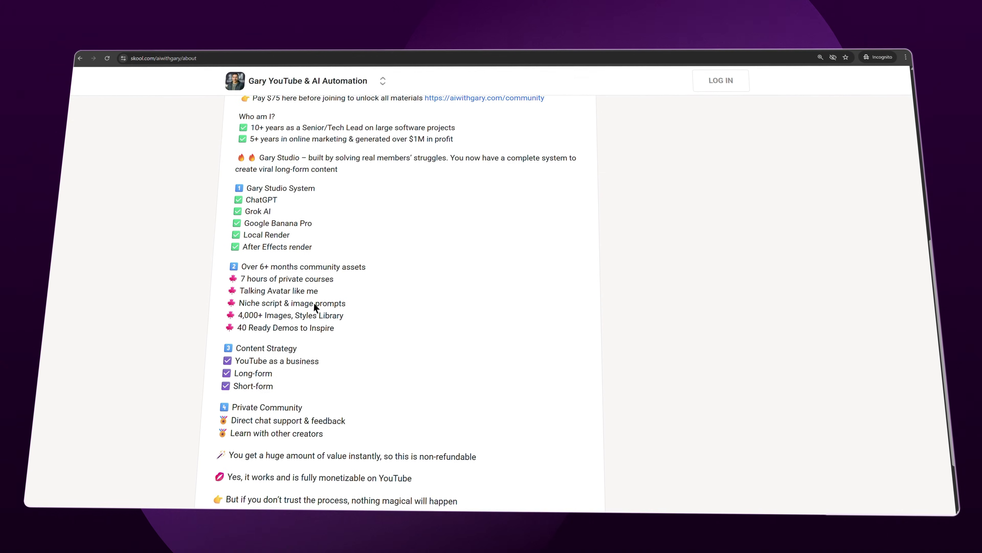
left_click_drag(234, 305, 332, 322)
left_click(352, 315)
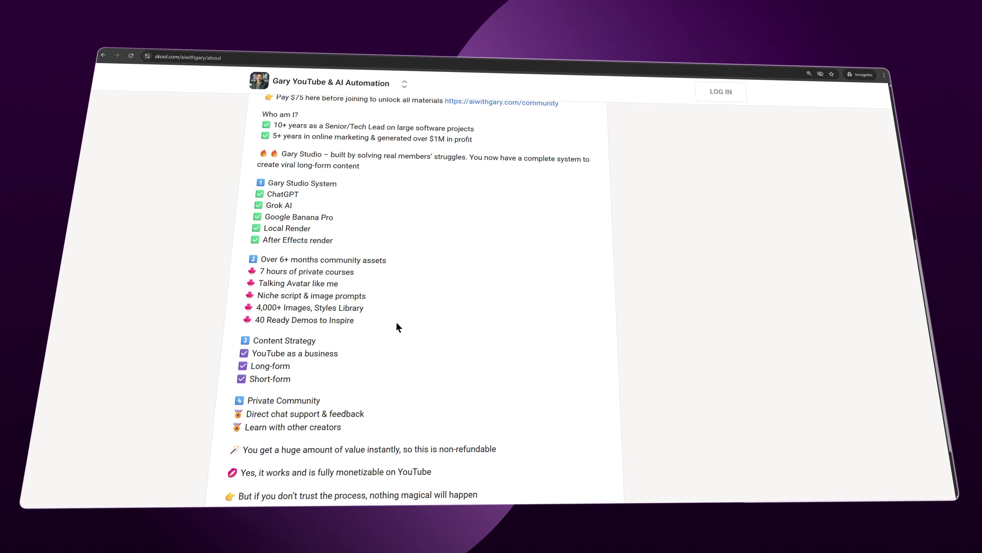
double_click(363, 304)
left_click(270, 315)
left_click_drag(278, 314, 386, 314)
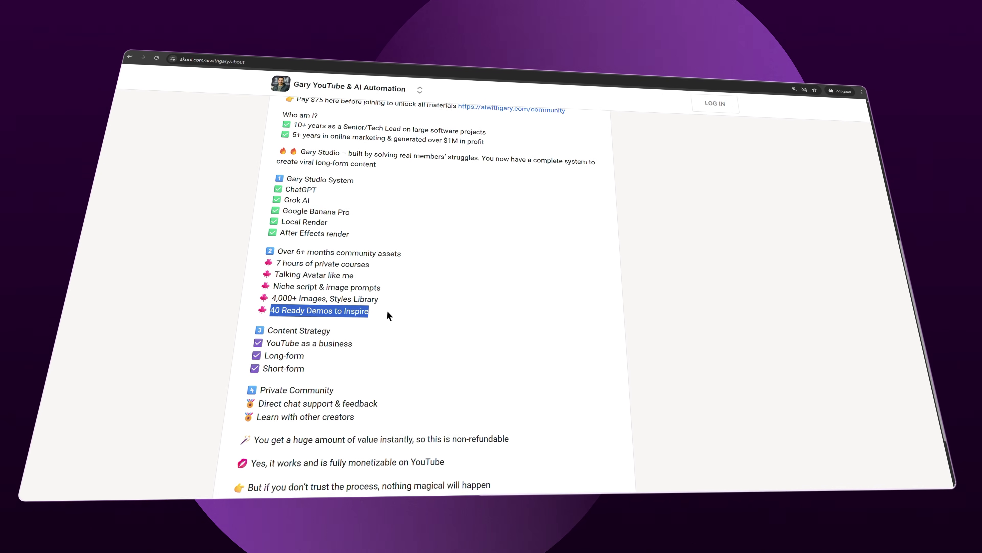
left_click(385, 314)
Read the perks, highlighting YouTube Long-form, Direct chat support, Learn with other creators, and the closing line.
scroll(379, 312, "down", 4)
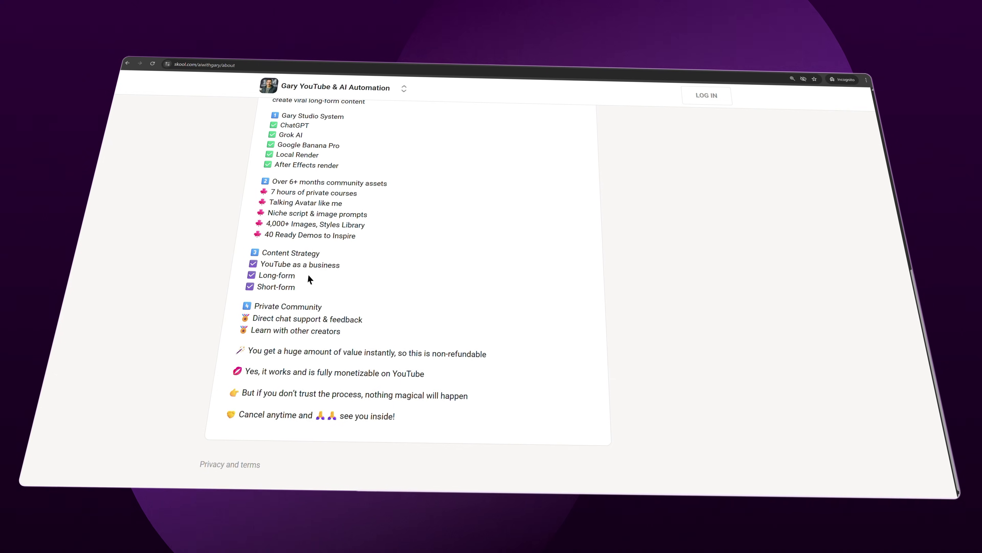
double_click(291, 265)
left_click_drag(248, 273, 325, 275)
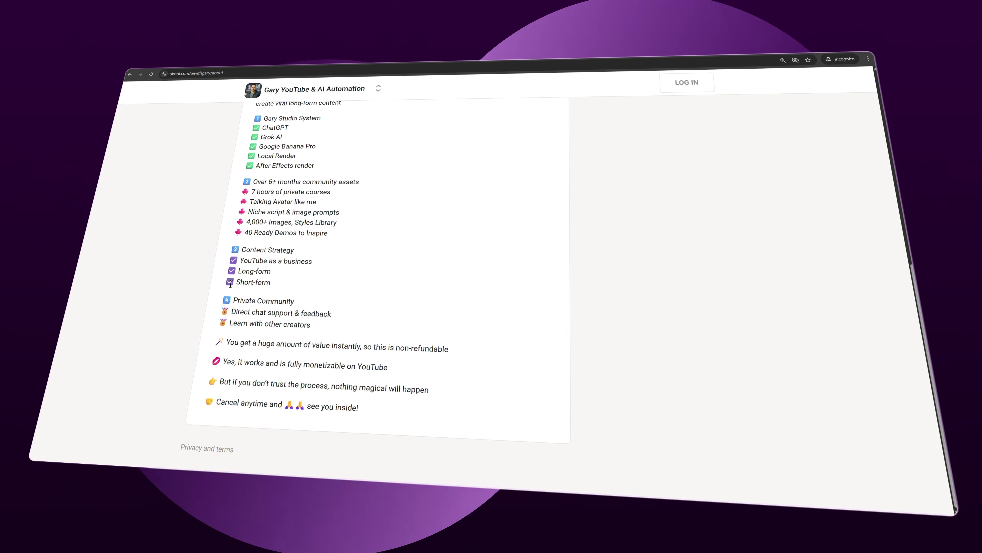
left_click(239, 282)
left_click_drag(231, 312, 332, 314)
left_click(229, 324)
left_click_drag(224, 331, 450, 339)
left_click(450, 339)
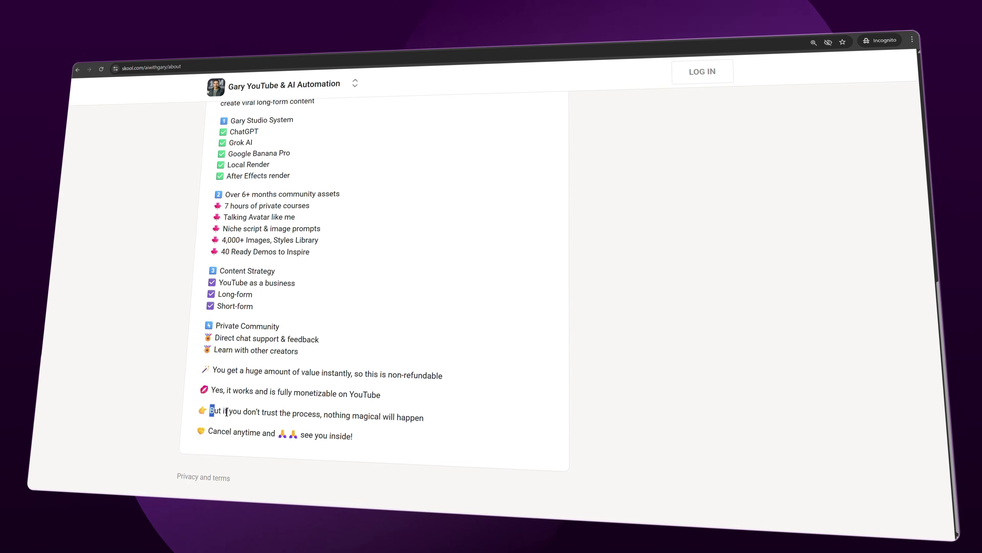
left_click_drag(211, 403, 428, 410)
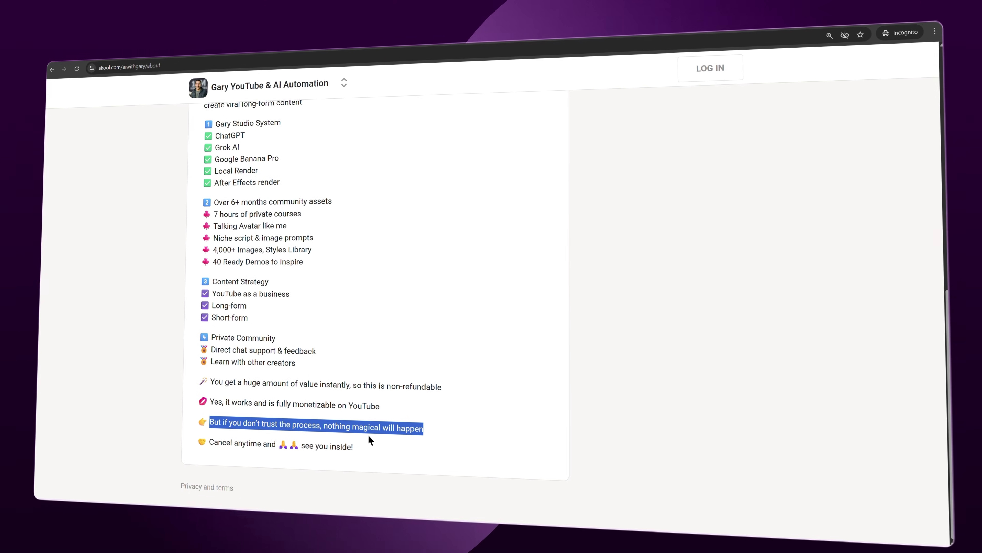